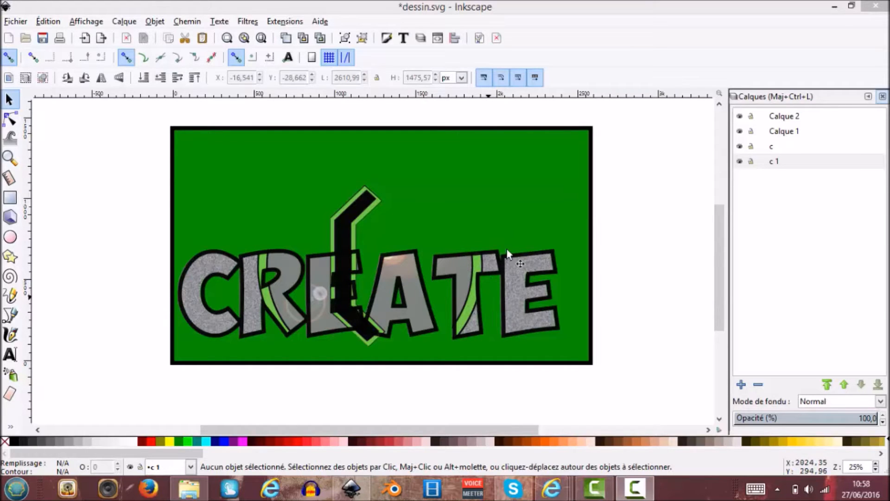
# Create a new document and set the custom page size units to px in the document properties.
pyautogui.click(17, 21)
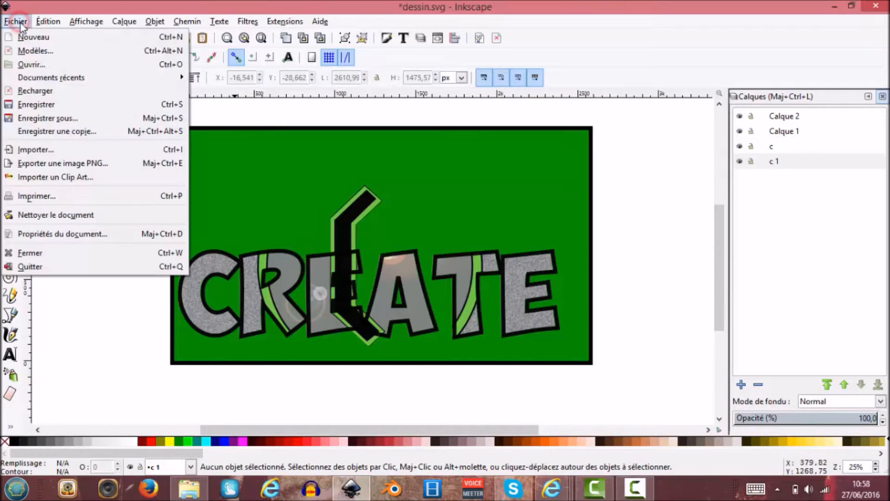
pyautogui.click(70, 40)
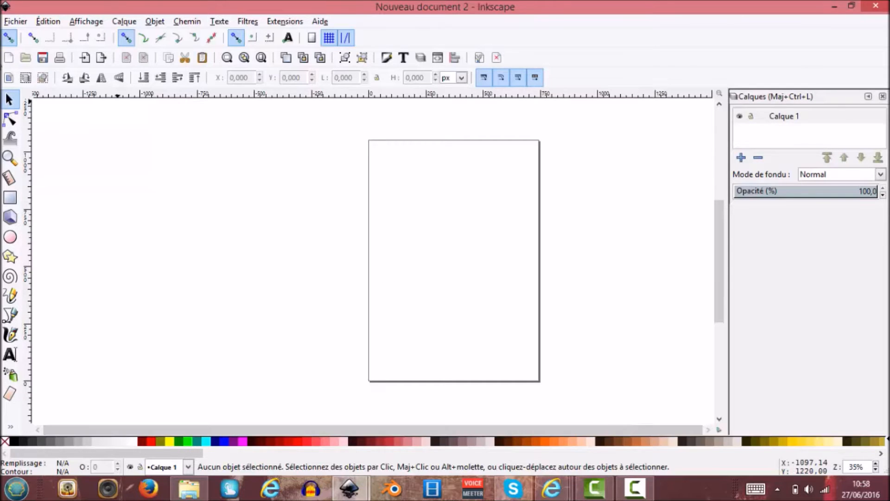
pyautogui.click(21, 23)
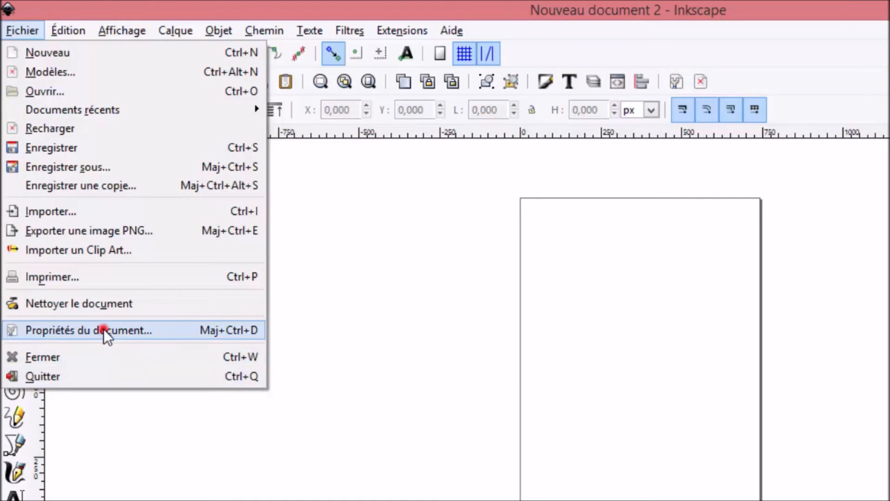
pyautogui.click(104, 330)
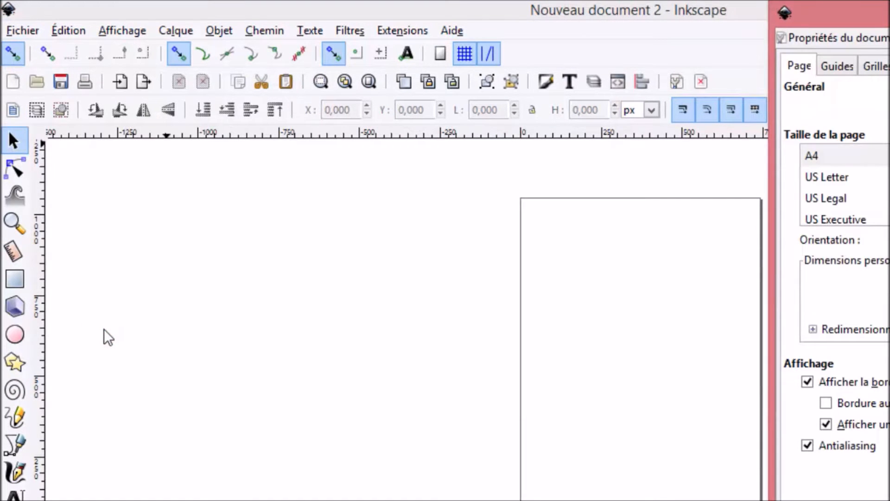
pyautogui.moveTo(870, 23); pyautogui.dragTo(501, 79)
pyautogui.click(653, 276)
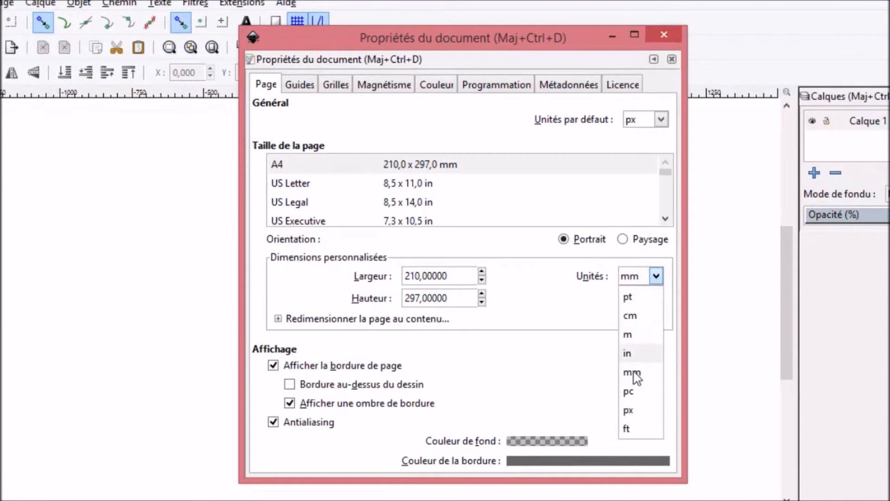
pyautogui.click(631, 410)
# Set the page width to 2560 px and the height to 1440 px.
pyautogui.moveTo(457, 276); pyautogui.dragTo(399, 274)
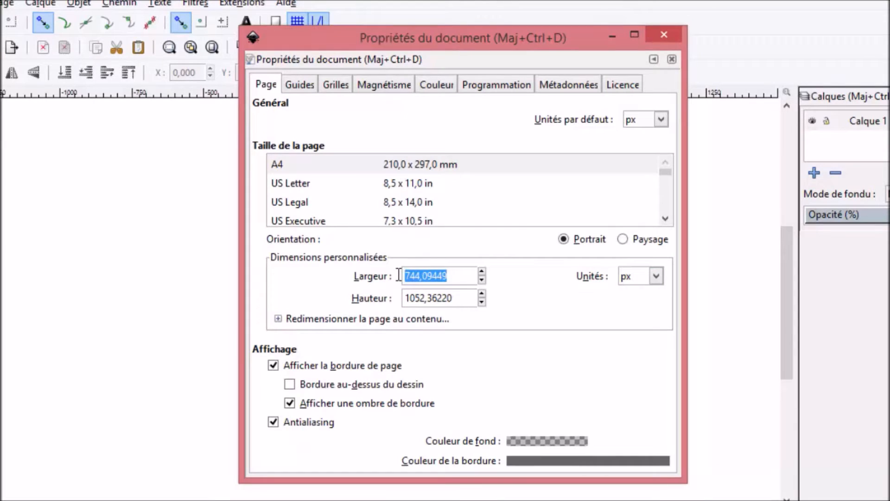
pyautogui.write('2560')
pyautogui.click(465, 297)
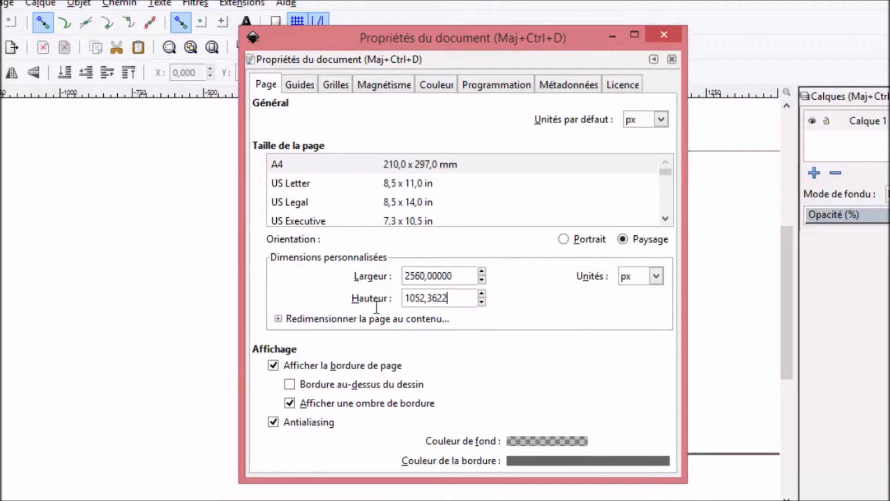
pyautogui.press('BackSpace')
pyautogui.press('BackSpace')
pyautogui.press('BackSpace')
pyautogui.press('BackSpace')
pyautogui.press('BackSpace')
pyautogui.press('BackSpace')
pyautogui.press('BackSpace')
pyautogui.press('BackSpace')
pyautogui.press('BackSpace')
pyautogui.write('1440')
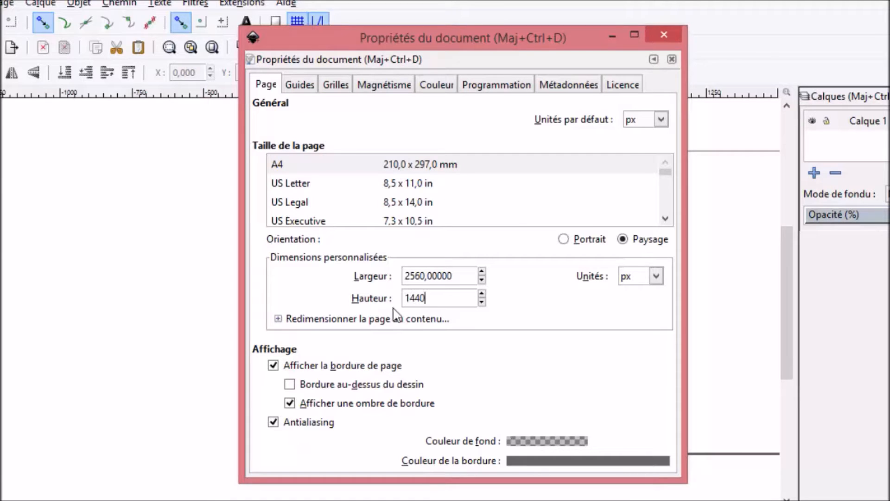
pyautogui.press('Return')
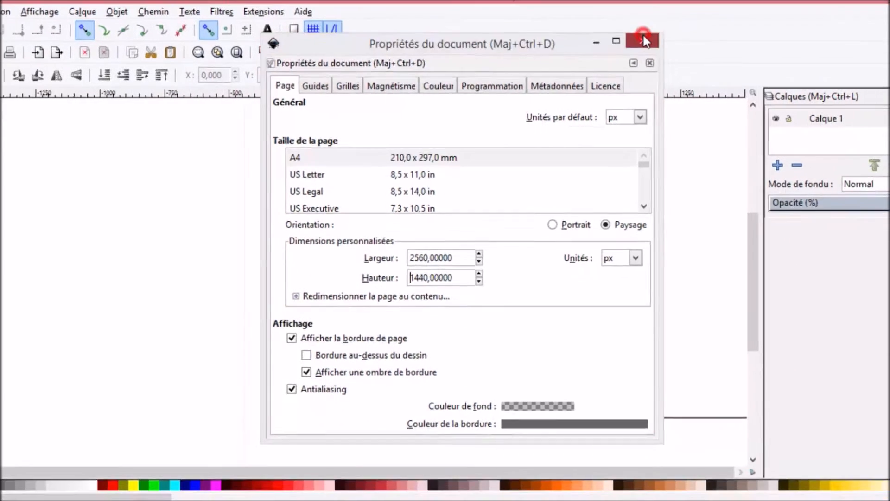
pyautogui.click(663, 35)
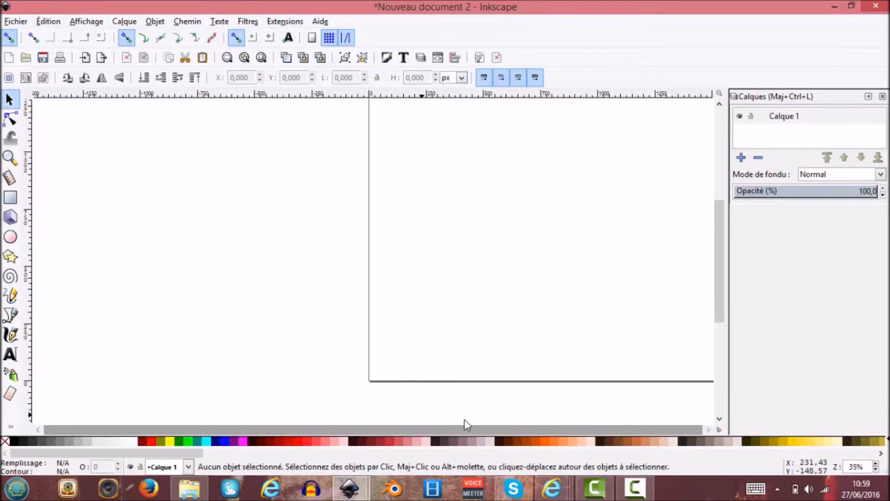
# Bring the whole resized page into view on the canvas.
pyautogui.click(707, 429)
pyautogui.moveTo(719, 265)
pyautogui.mouseDown()
pyautogui.moveTo(720, 232)
pyautogui.moveTo(723, 253)
pyautogui.mouseUp()
pyautogui.scroll(-4, 597, 246)
pyautogui.scroll(4, 590, 247)
pyautogui.click(10, 158)
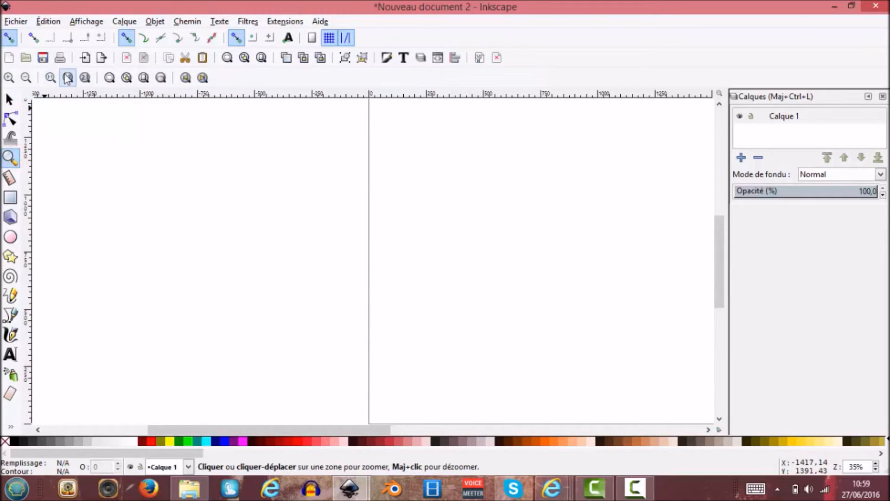
pyautogui.click(24, 77)
pyautogui.moveTo(370, 430); pyautogui.dragTo(473, 440)
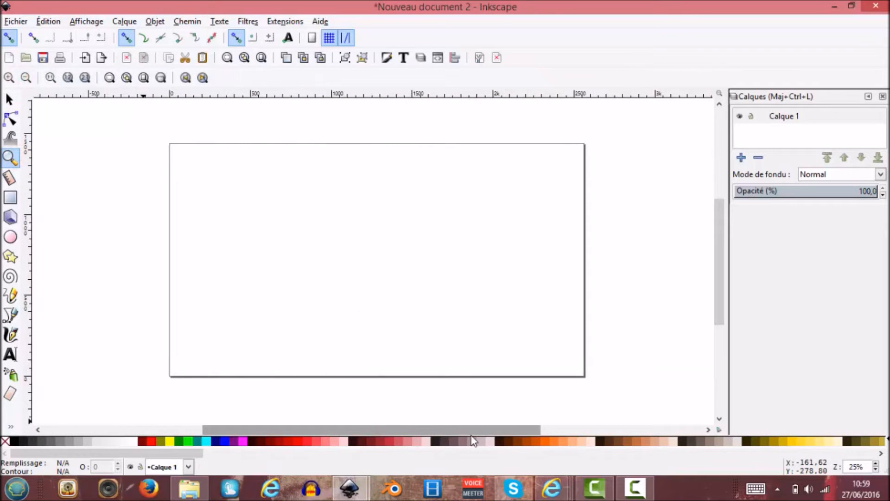
pyautogui.click(515, 292)
pyautogui.press('-')
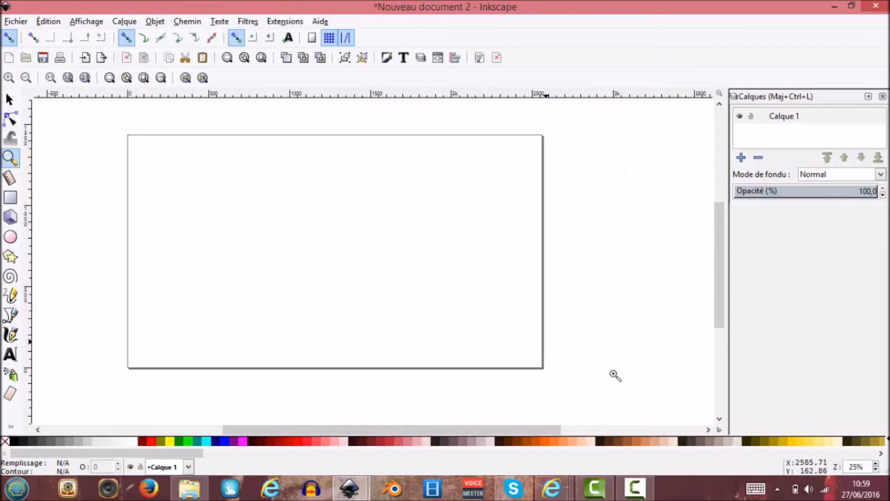
# Import the allriderz PNG from the desktop as an embedded image, with resolution from the file and default rendering.
pyautogui.click(9, 99)
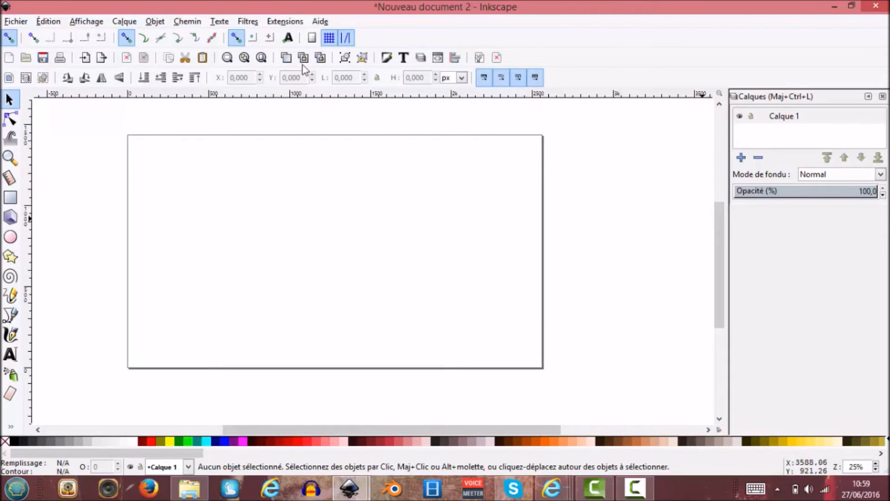
pyautogui.click(19, 23)
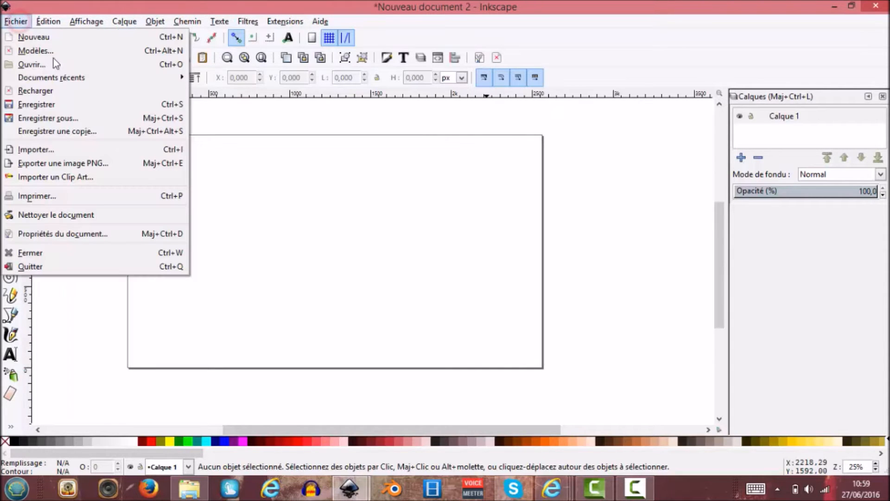
pyautogui.click(85, 148)
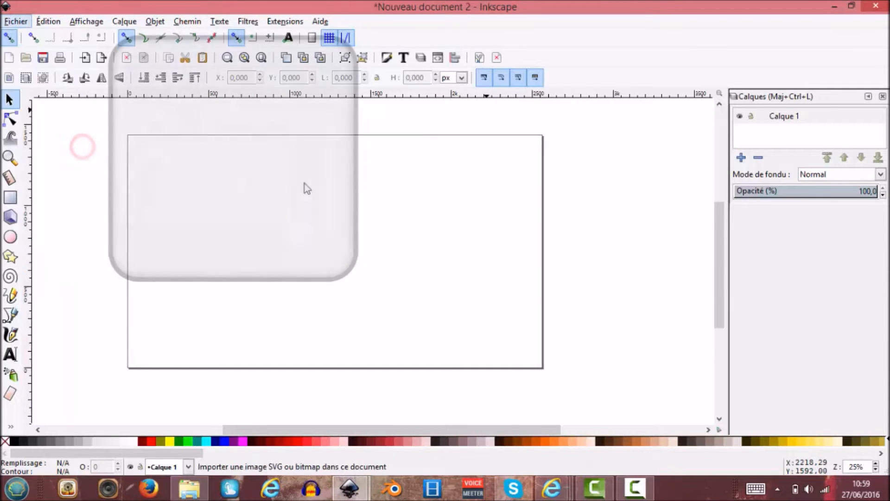
pyautogui.click(37, 130)
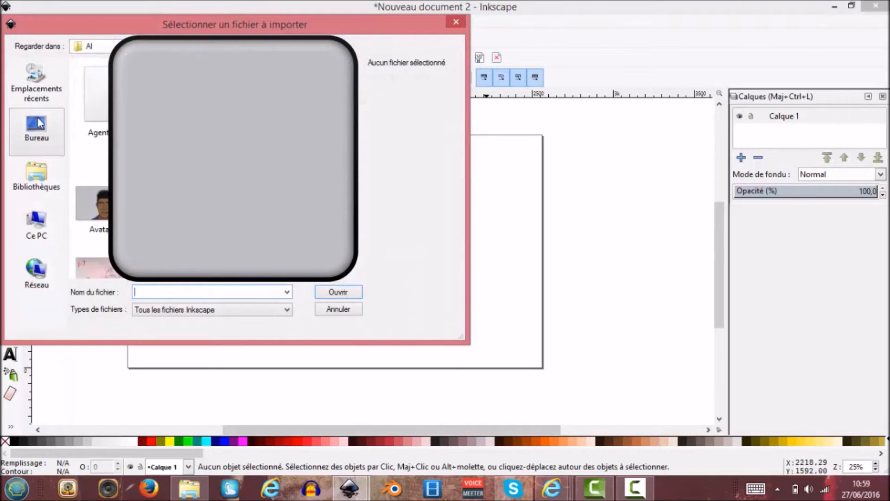
pyautogui.scroll(-5, 360, 172)
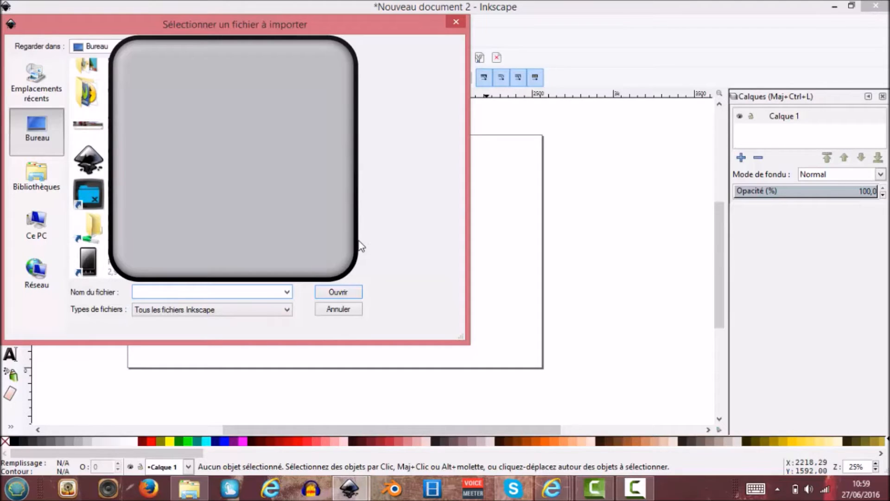
pyautogui.click(88, 125)
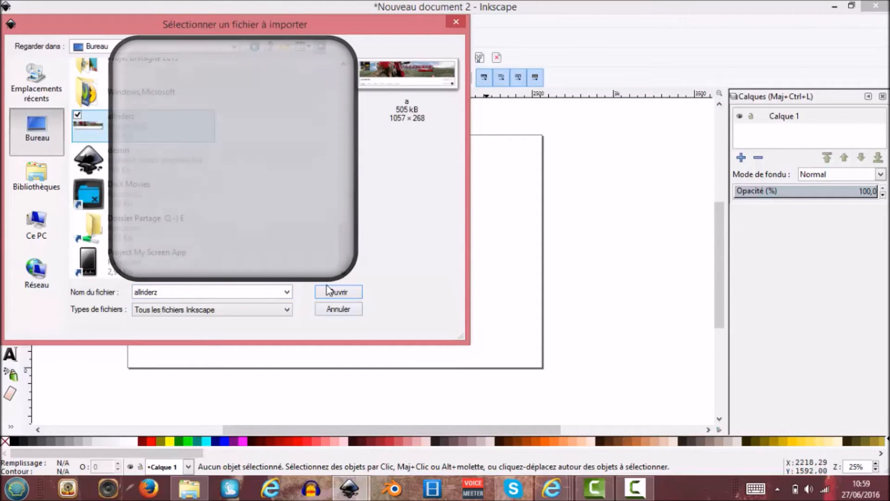
pyautogui.click(326, 286)
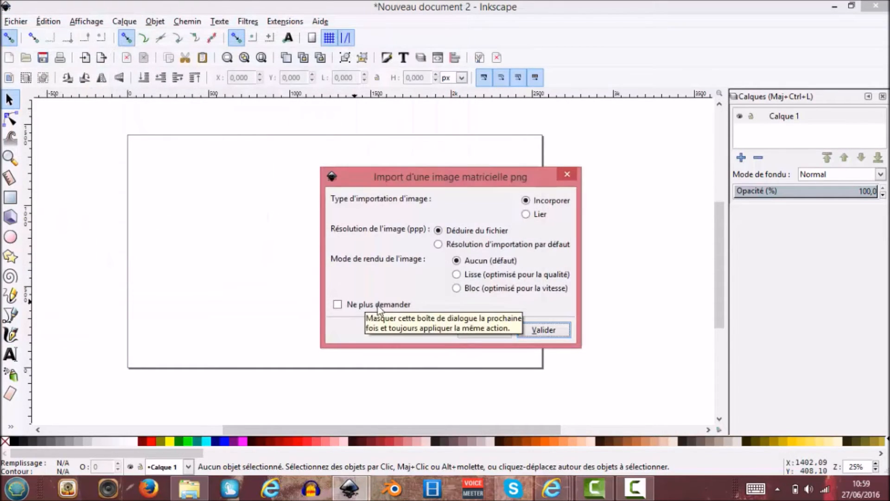
pyautogui.click(561, 335)
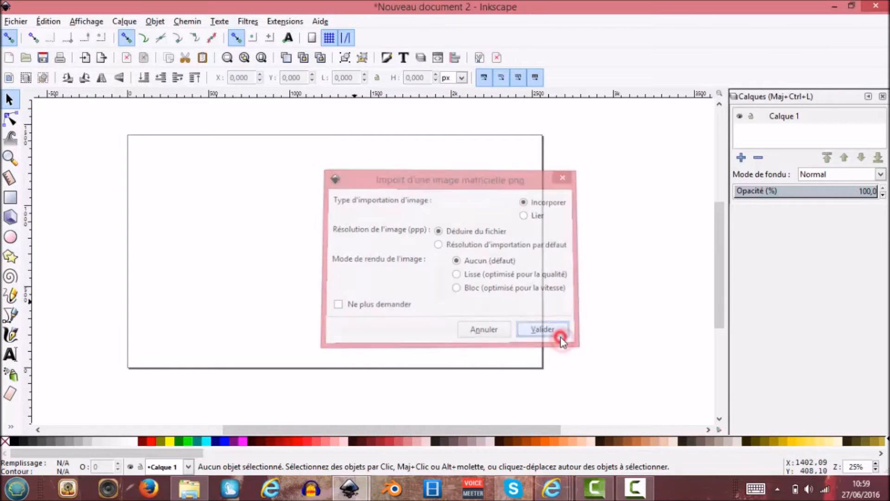
# Move the imported image to the page's left edge and enlarge it across the page to about 2560 × 789 px.
pyautogui.moveTo(562, 342); pyautogui.dragTo(203, 219)
pyautogui.moveTo(295, 249); pyautogui.dragTo(546, 342)
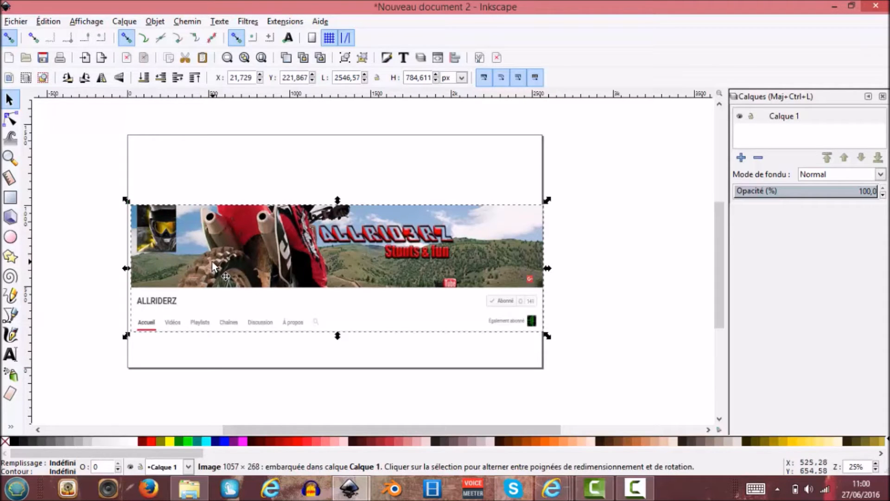
pyautogui.press('ctrl')
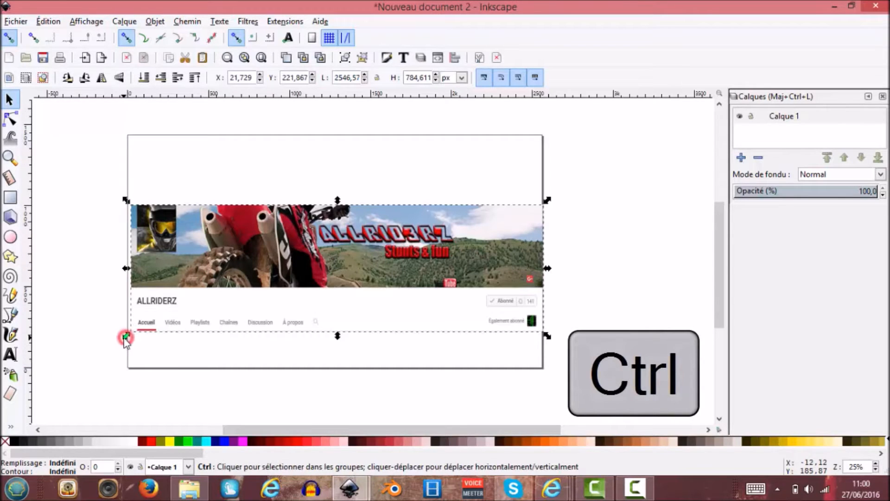
pyautogui.moveTo(122, 342); pyautogui.dragTo(88, 339)
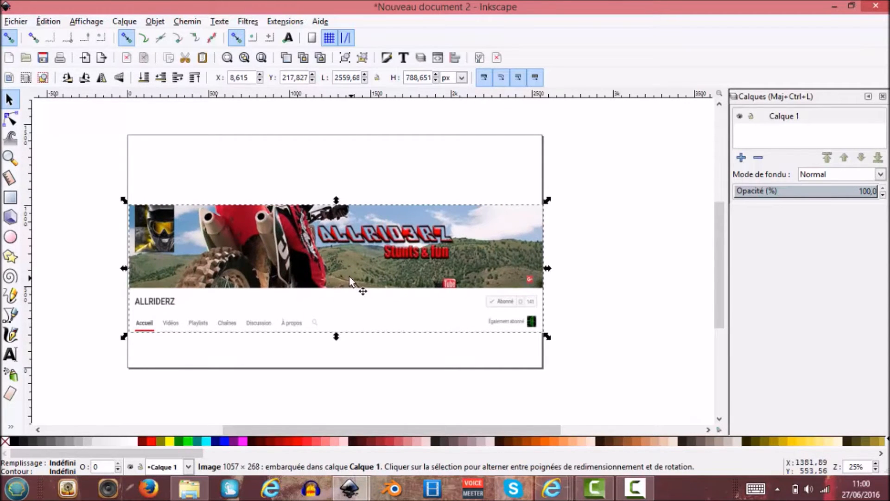
# Move the image up the page to a Y position of about 332 px and deselect it.
pyautogui.press('Up')
pyautogui.press('Up')
pyautogui.press('Up')
pyautogui.press('Up')
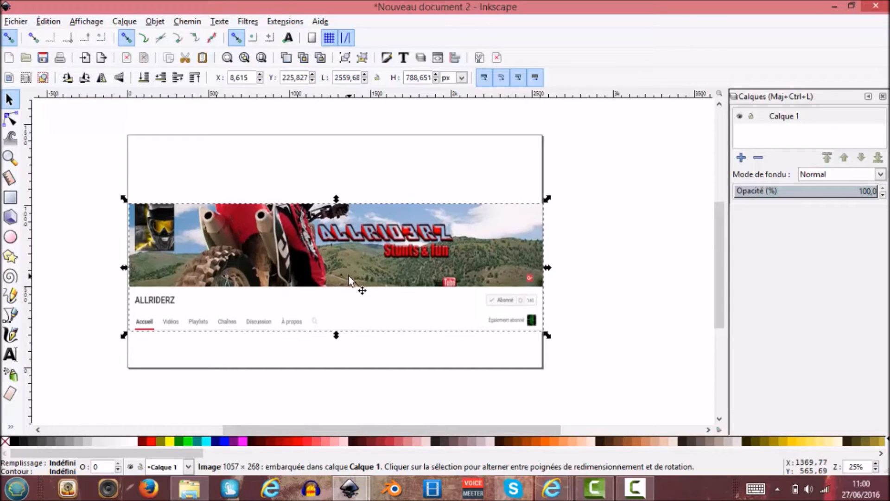
pyautogui.press('Up')
pyautogui.press('Up')
pyautogui.press('Up')
pyautogui.press('Up')
pyautogui.press('Up')
pyautogui.press('Up')
pyautogui.press('Up')
pyautogui.press('Up')
pyautogui.press('Up')
pyautogui.press('Up')
pyautogui.press('Up')
pyautogui.press('Up')
pyautogui.press('Up')
pyautogui.press('Up')
pyautogui.press('Up')
pyautogui.press('Up')
pyautogui.press('Up')
pyautogui.press('Up')
pyautogui.press('Up')
pyautogui.press('Up')
pyautogui.press('Up')
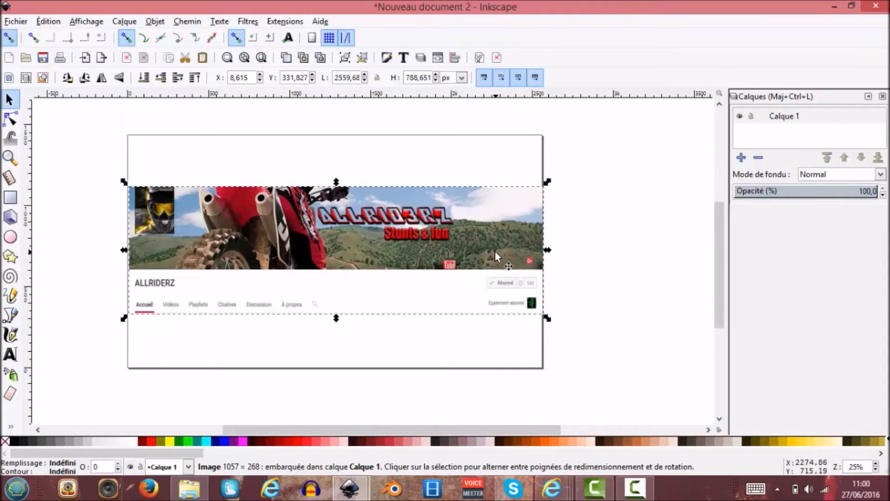
pyautogui.click(580, 282)
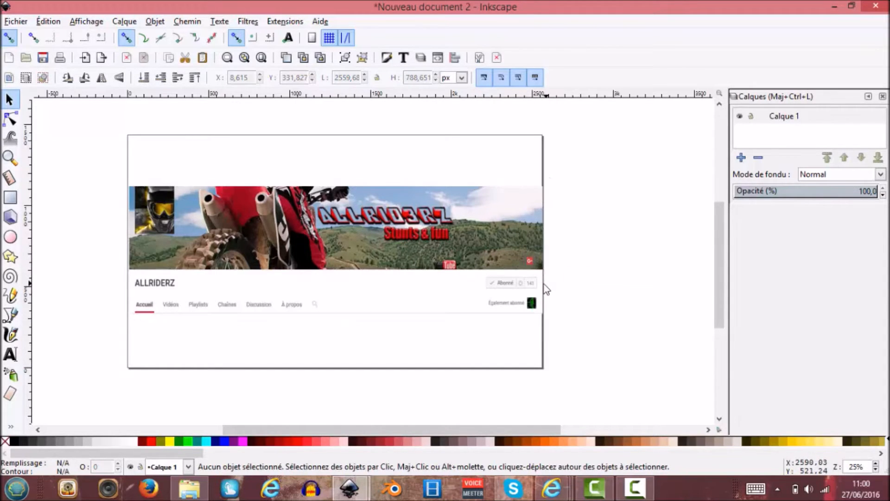
# Duplicate the banner image in place.
pyautogui.press('+')
pyautogui.moveTo(459, 429)
pyautogui.mouseDown()
pyautogui.moveTo(437, 426)
pyautogui.moveTo(447, 425)
pyautogui.mouseUp()
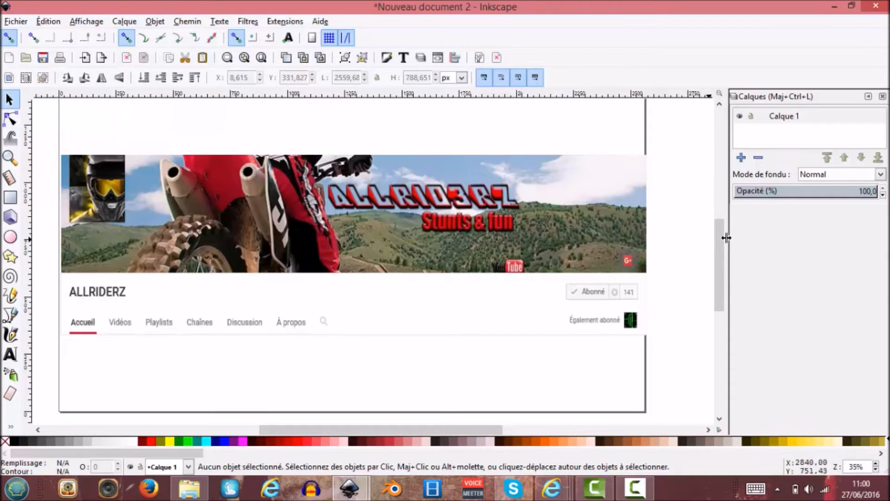
pyautogui.click(456, 242)
pyautogui.hotkey('ctrl', 'd')
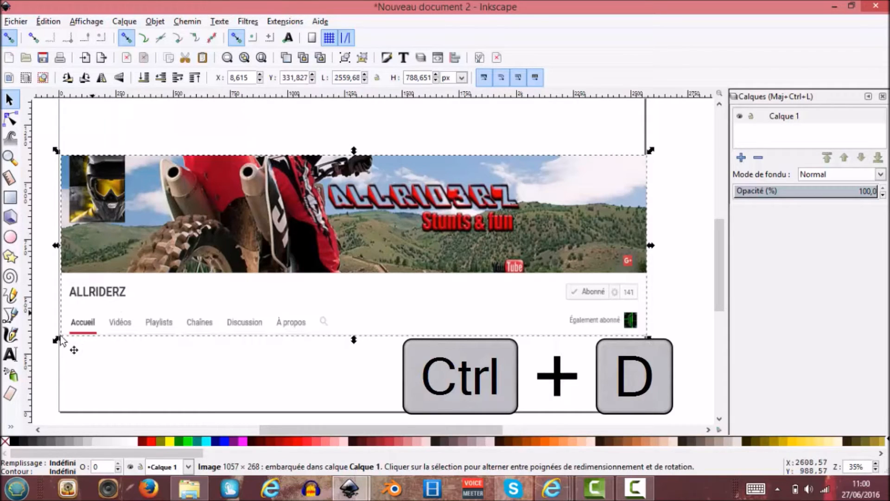
# Add the text "Allriderz" over the motorbike in the banner image.
pyautogui.click(13, 356)
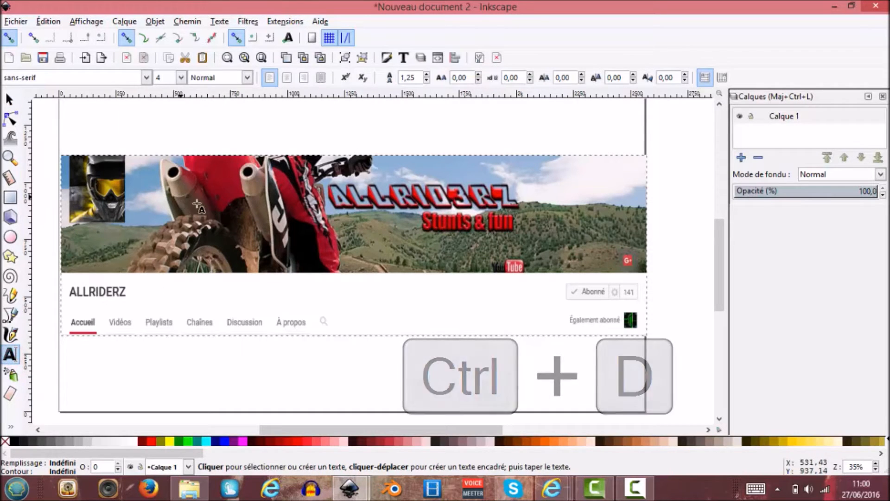
pyautogui.click(219, 217)
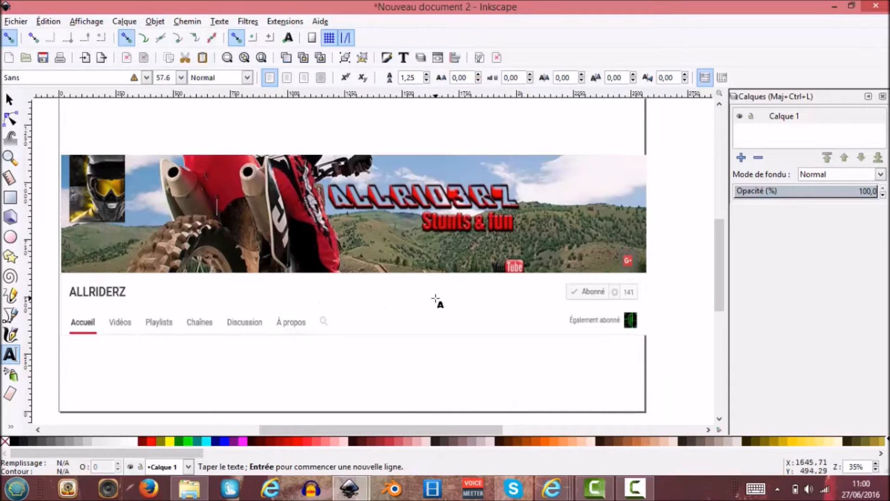
pyautogui.write('All')
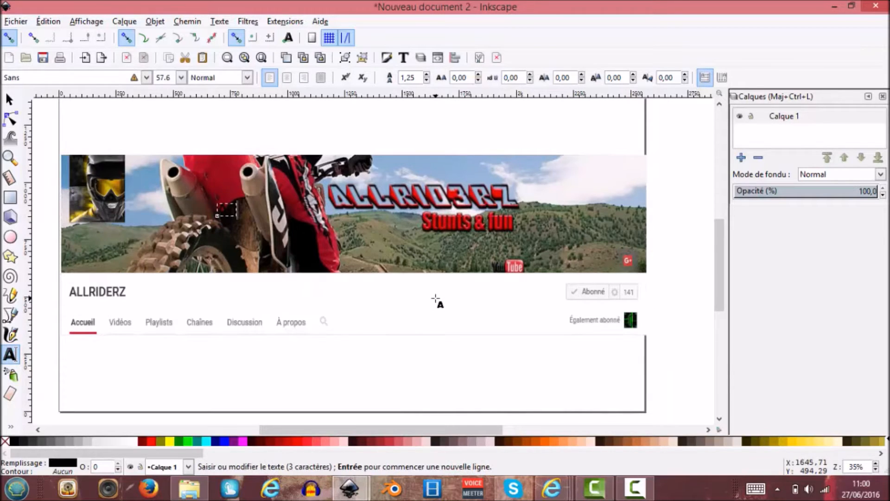
pyautogui.write('riderz')
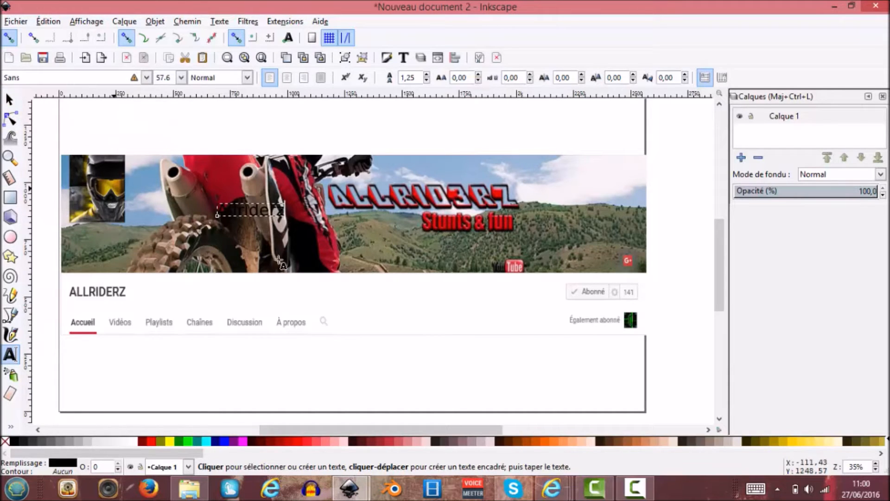
# Select the whole "Allriderz" text, try a font size of 200 and enlarge it to 300.
pyautogui.moveTo(284, 211); pyautogui.dragTo(190, 204)
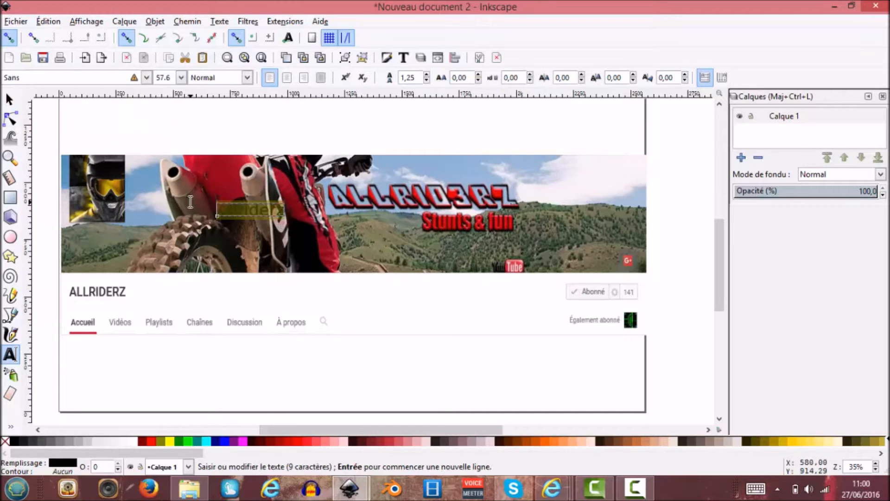
pyautogui.click(174, 79)
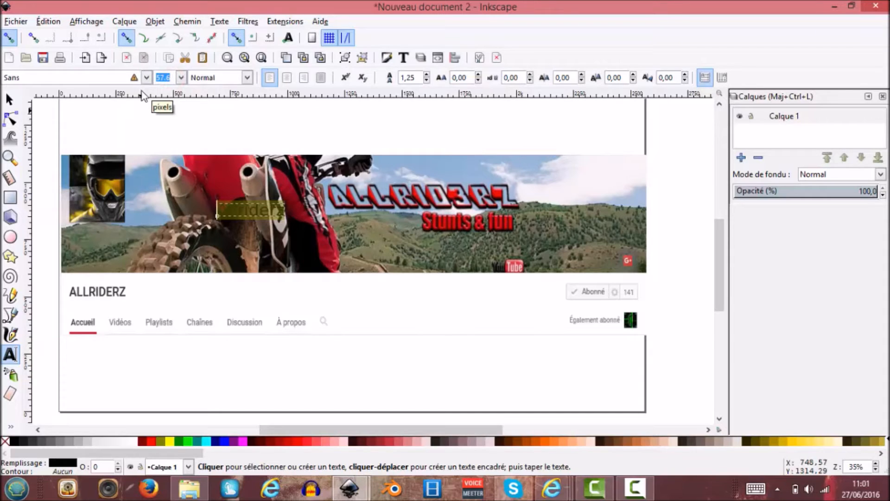
pyautogui.write('200')
pyautogui.press('Return')
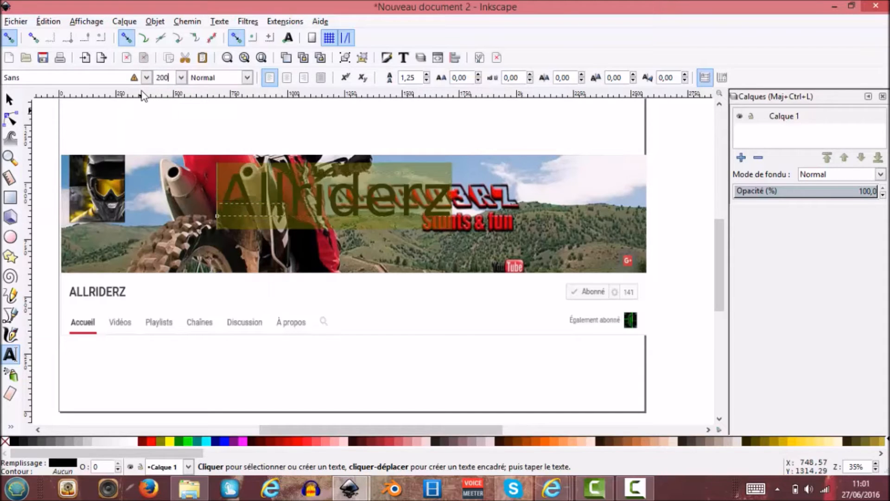
pyautogui.doubleClick(164, 77)
pyautogui.write('300')
pyautogui.press('Return')
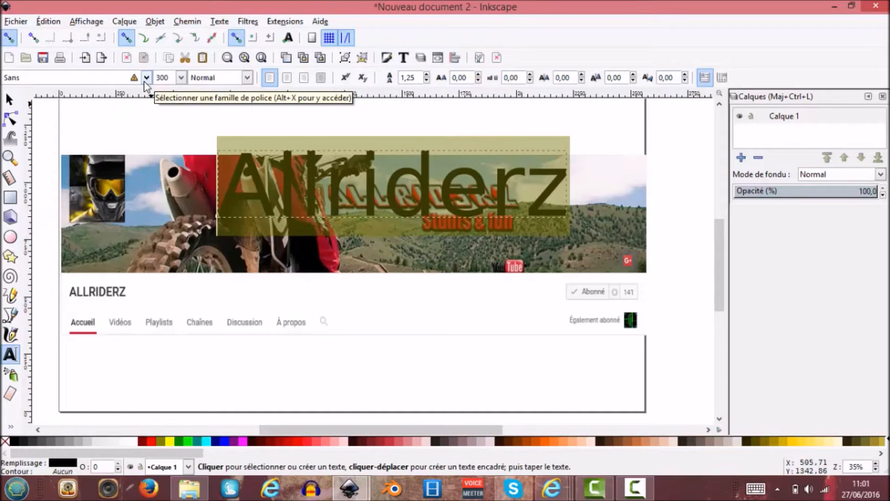
# Change the selected title text's font family to Showcard Gothic.
pyautogui.click(146, 78)
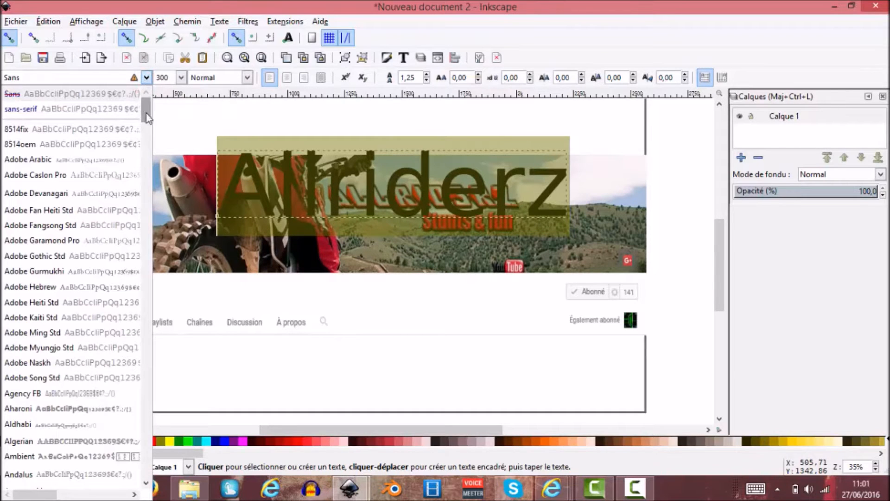
pyautogui.scroll(-20, 111, 243)
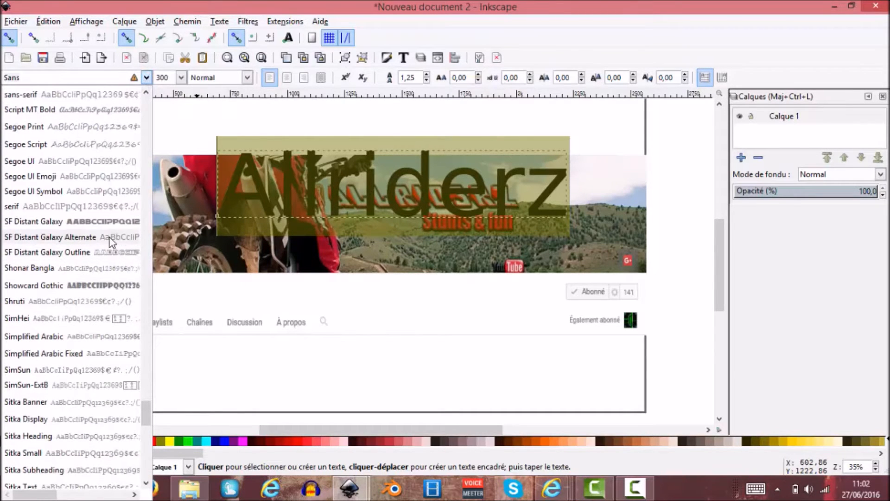
pyautogui.scroll(-2, 110, 238)
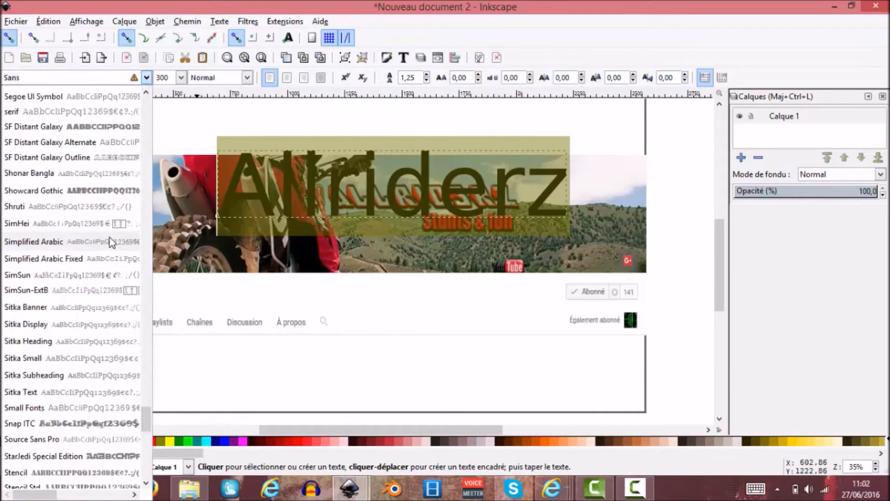
pyautogui.click(113, 190)
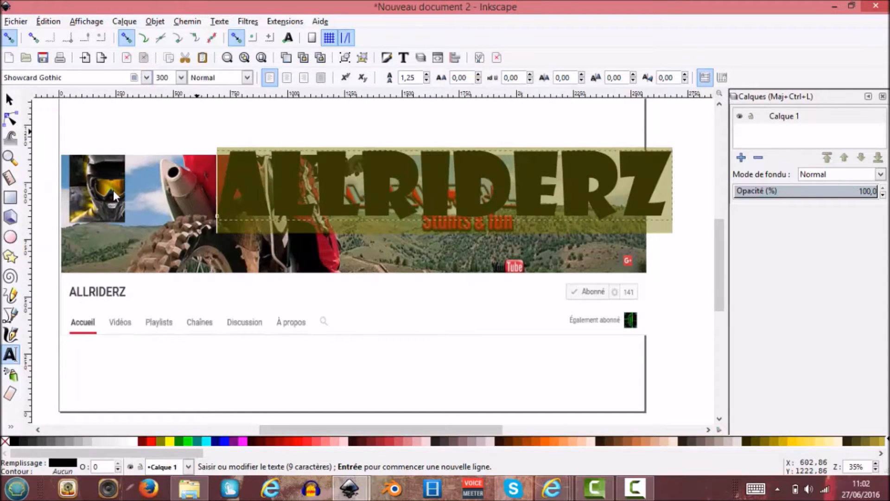
# Place the title text over the motorbike beside the helmet picture and shrink it to about 879 × 161 px at X 302, Y 835 px.
pyautogui.click(9, 99)
pyautogui.moveTo(369, 194); pyautogui.dragTo(286, 238)
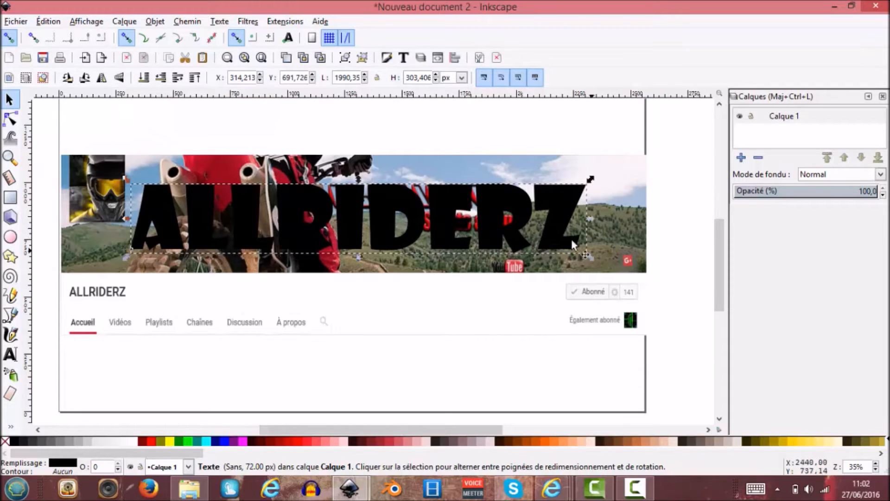
pyautogui.moveTo(594, 258); pyautogui.dragTo(340, 225)
pyautogui.press('Left')
pyautogui.press('Left')
pyautogui.press('Left')
pyautogui.press('Left')
pyautogui.press('Left')
pyautogui.press('Left')
pyautogui.click(332, 252)
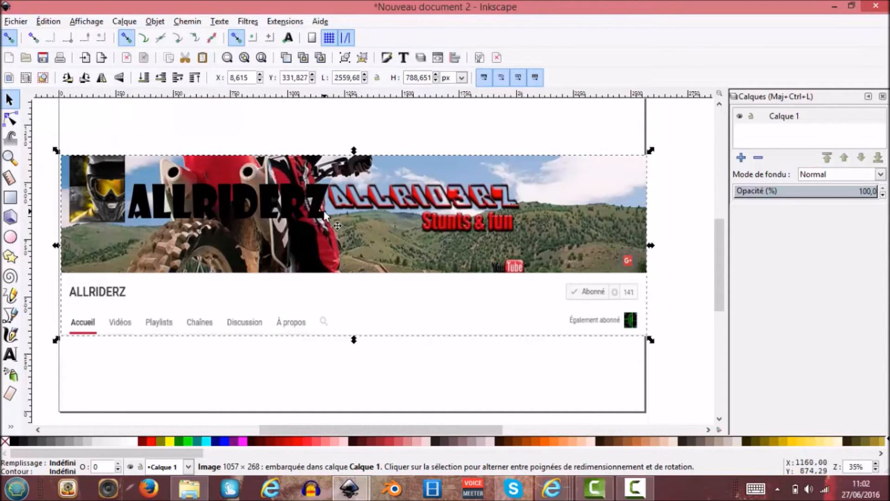
# Duplicate the black title text in place and deselect it.
pyautogui.click(227, 213)
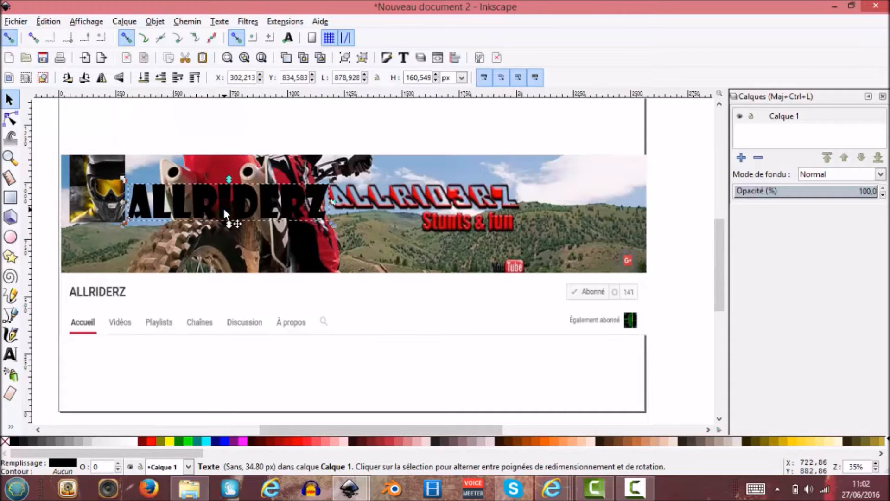
pyautogui.hotkey('ctrl', 'd')
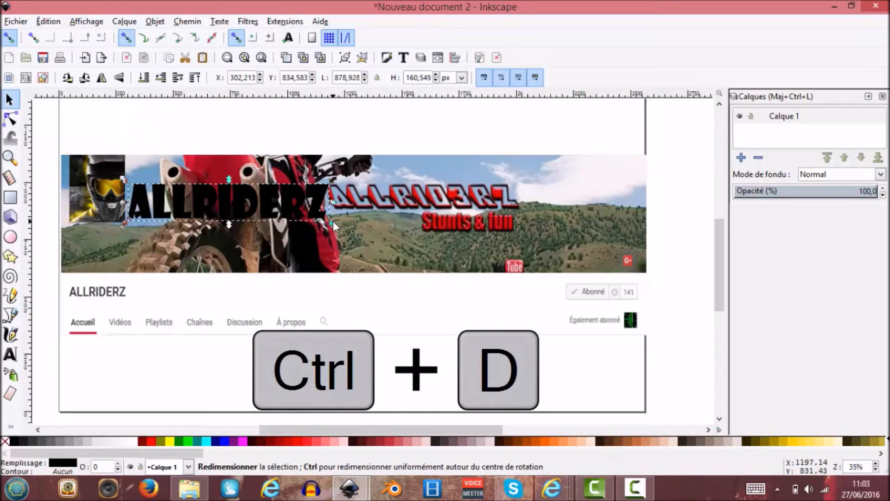
pyautogui.click(321, 254)
# Select the upper title text together with the banner image and clip the image to the lettering.
pyautogui.click(239, 205)
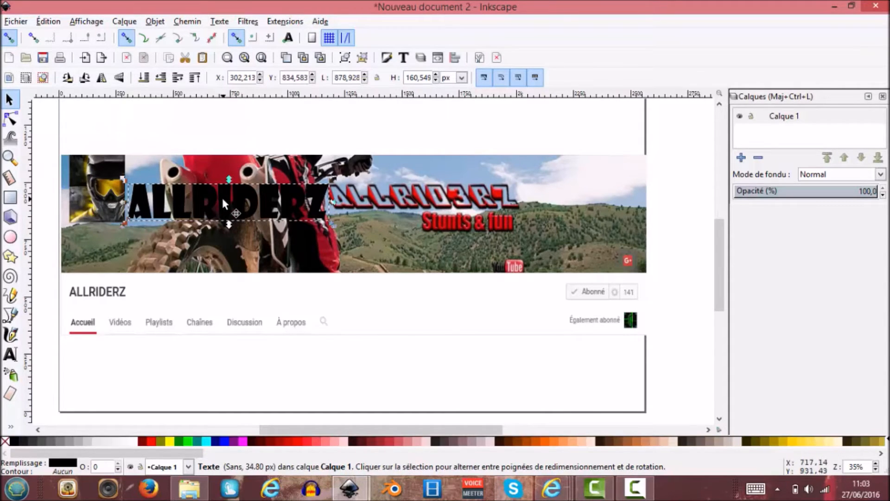
pyautogui.press('shift')
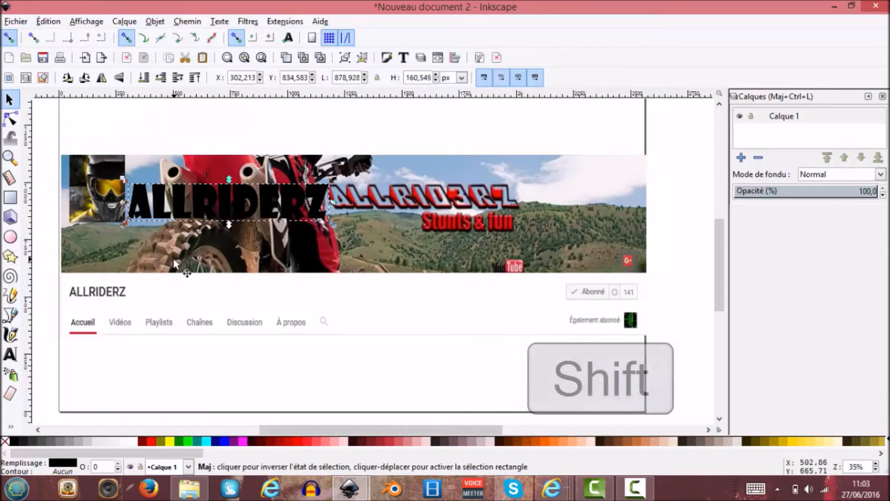
pyautogui.keyDown('shift'); pyautogui.click(174, 260); pyautogui.keyUp('shift')
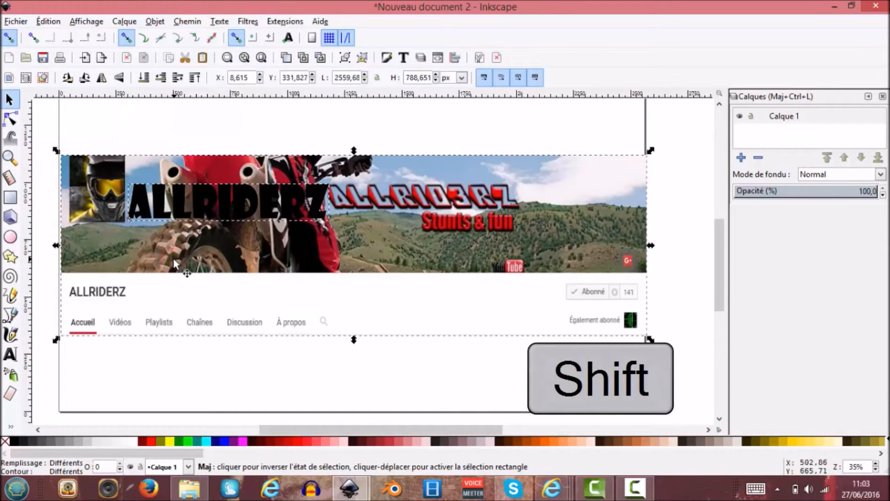
pyautogui.click(155, 21)
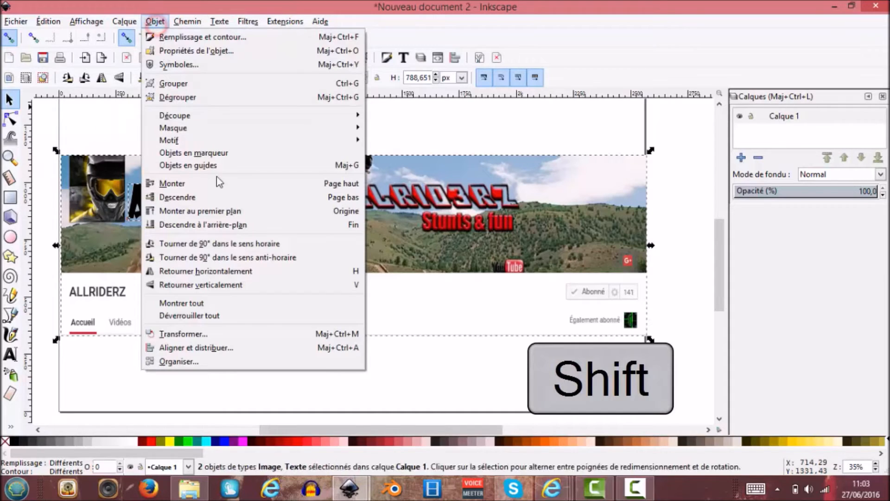
pyautogui.moveTo(296, 114)
pyautogui.click(391, 115)
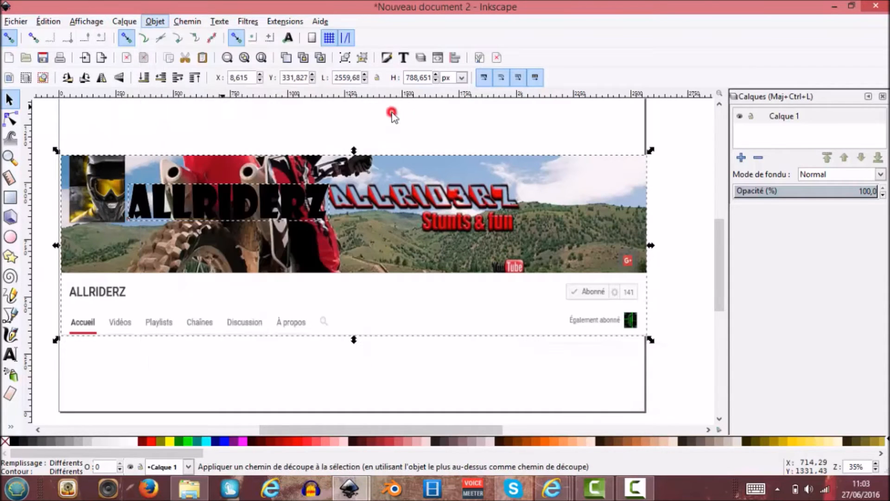
pyautogui.click(399, 248)
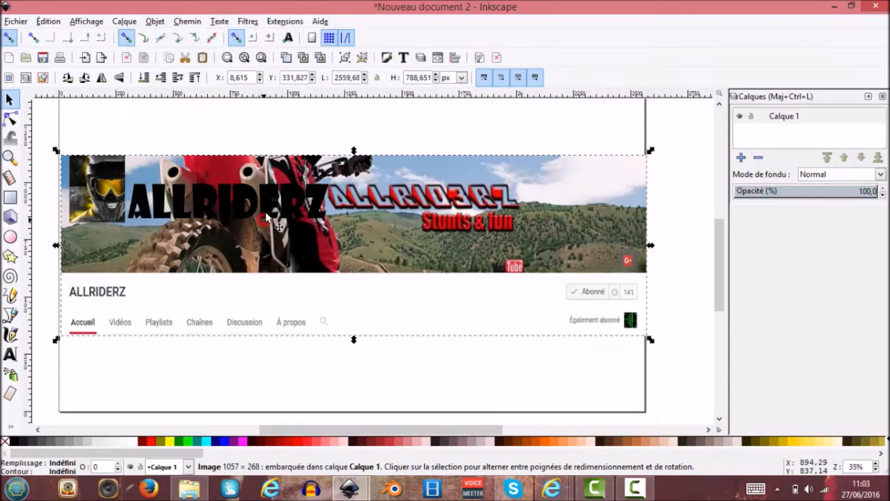
# Move the black title text and the clipped lettering apart to check the clipping, and undo these moves.
pyautogui.click(273, 198)
pyautogui.moveTo(266, 156); pyautogui.dragTo(393, 197)
pyautogui.click(240, 193)
pyautogui.moveTo(219, 194); pyautogui.dragTo(227, 124)
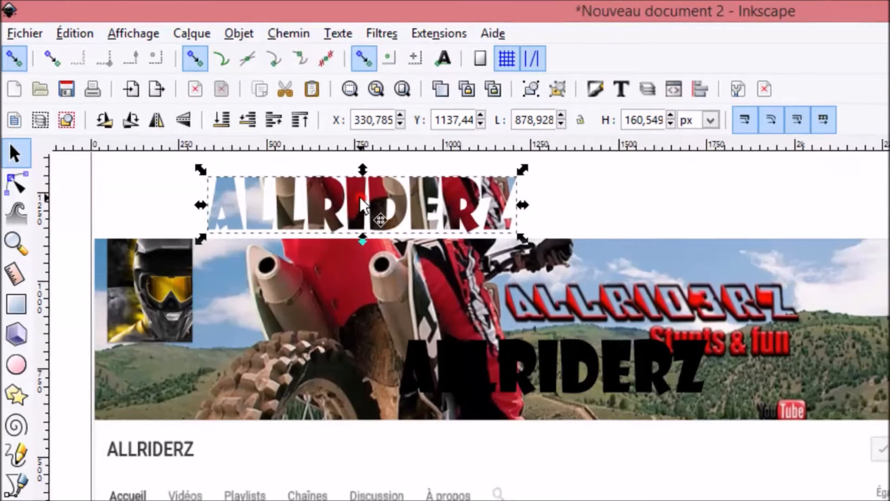
pyautogui.moveTo(352, 217); pyautogui.dragTo(354, 291)
pyautogui.moveTo(236, 177); pyautogui.dragTo(239, 185)
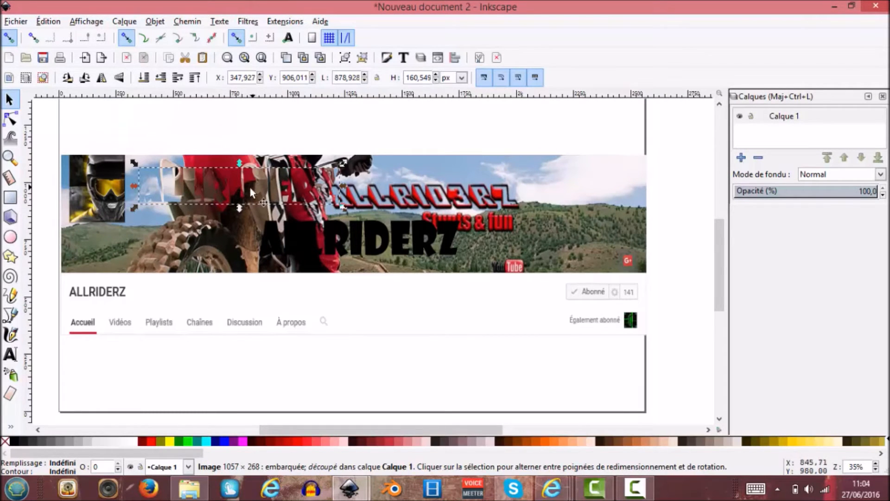
pyautogui.hotkey('ctrl', 'z')
pyautogui.hotkey('ctrl', 'z')
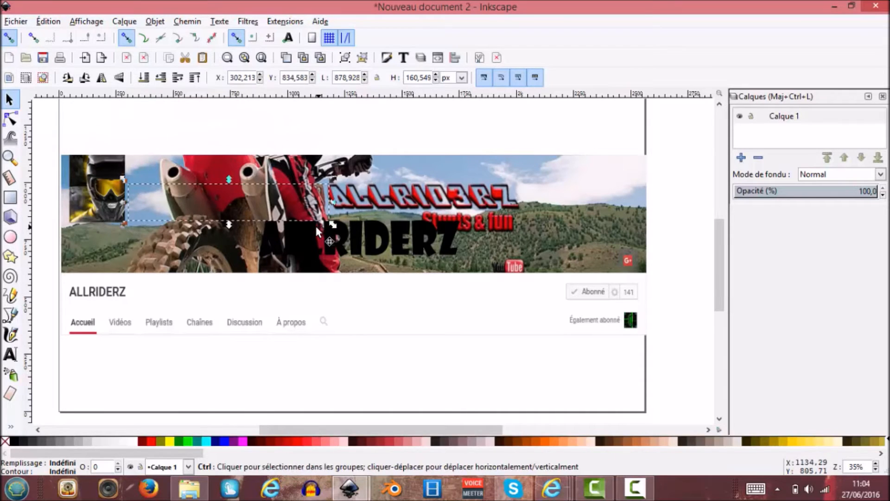
pyautogui.click(374, 286)
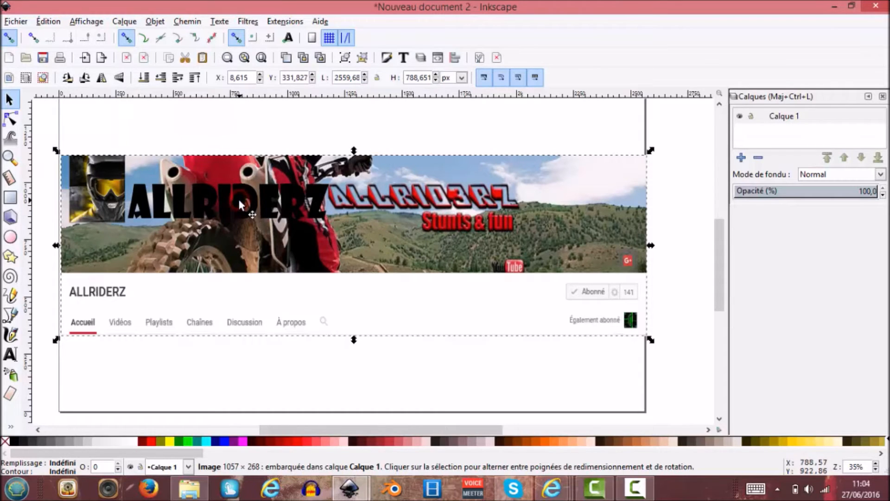
# Select the black title text, and switch the window layout to Large and back to Personnalisé.
pyautogui.click(238, 196)
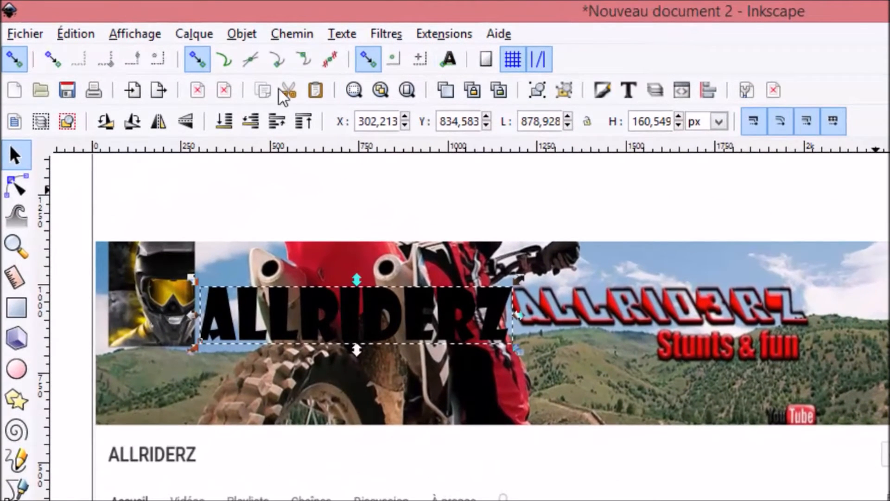
pyautogui.click(131, 39)
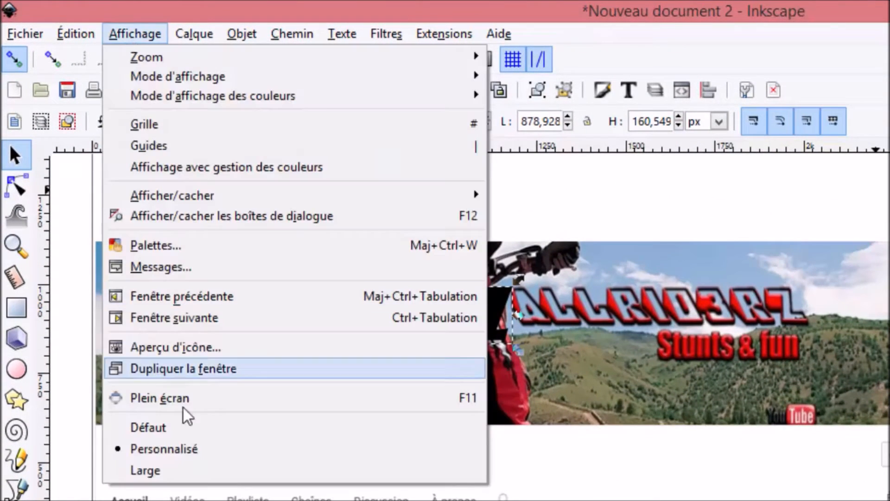
pyautogui.click(170, 473)
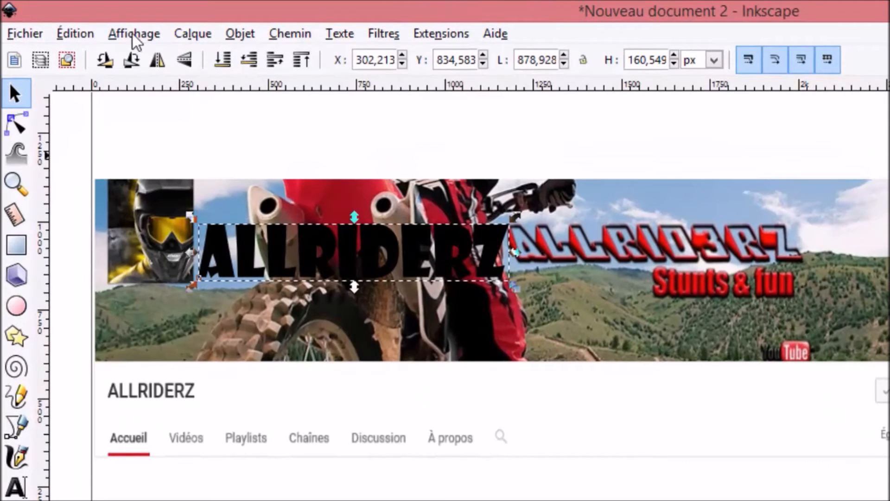
pyautogui.click(109, 32)
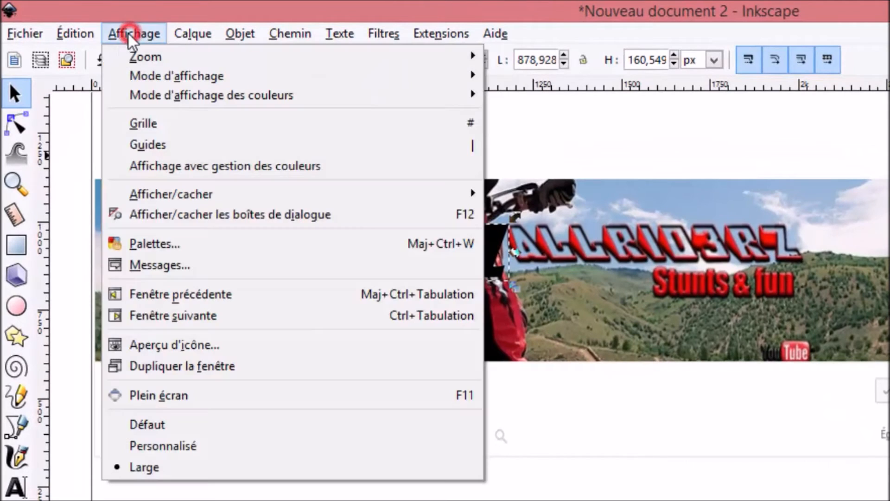
pyautogui.click(173, 449)
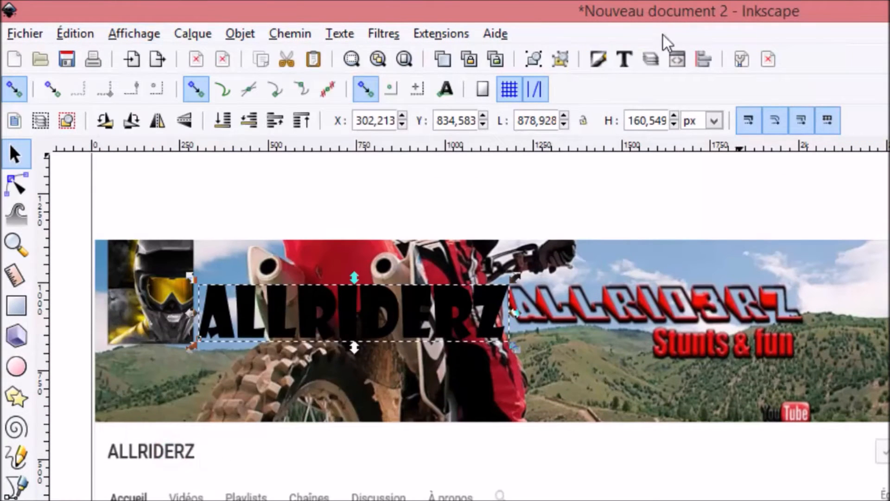
# Remove the title text's fill and give it a flat-colour outline with the hue raised to 255.
pyautogui.click(597, 59)
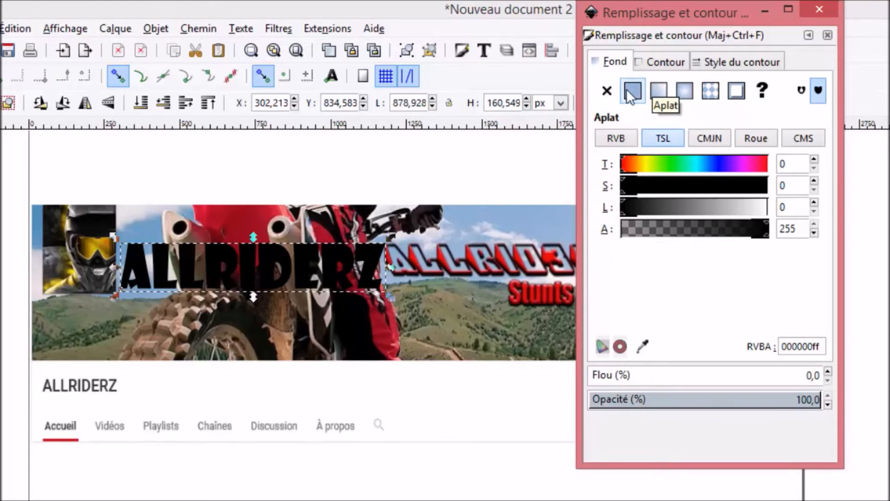
pyautogui.click(612, 90)
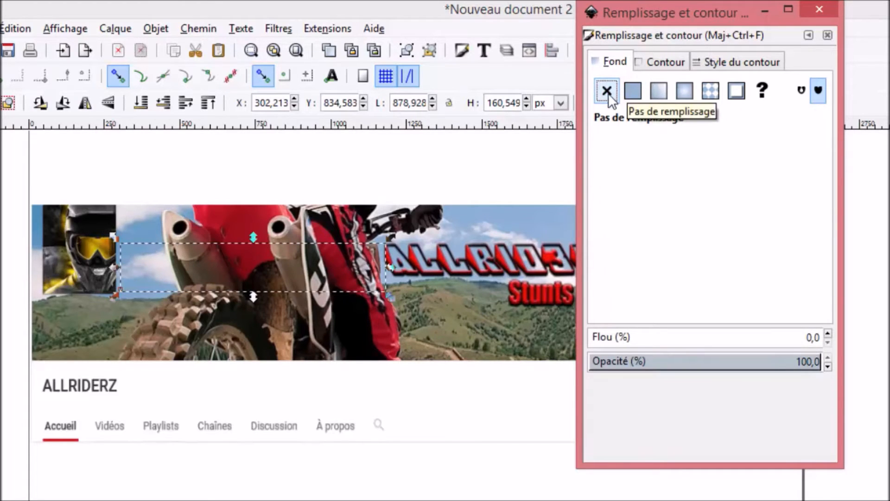
pyautogui.click(666, 63)
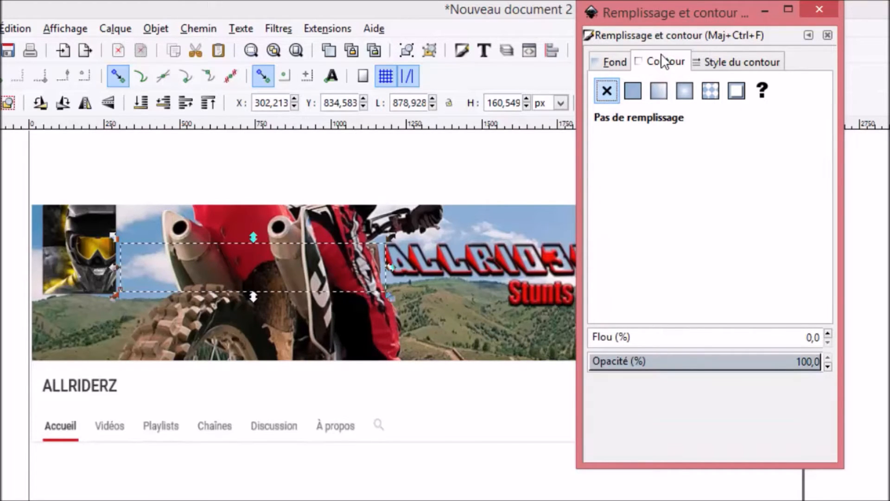
pyautogui.click(633, 91)
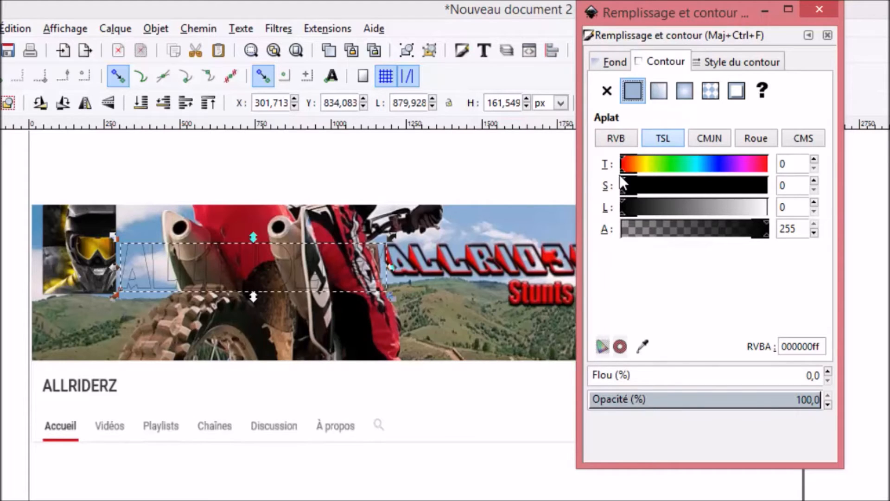
pyautogui.moveTo(622, 169); pyautogui.dragTo(775, 173)
# Try an outline width of 25 px on the title text and reduce it to 10 px.
pyautogui.click(720, 65)
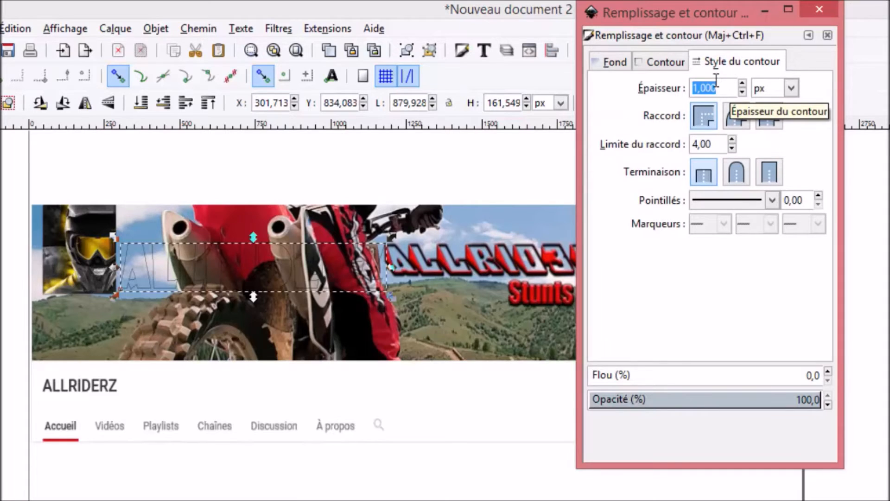
pyautogui.write('25')
pyautogui.press('Return')
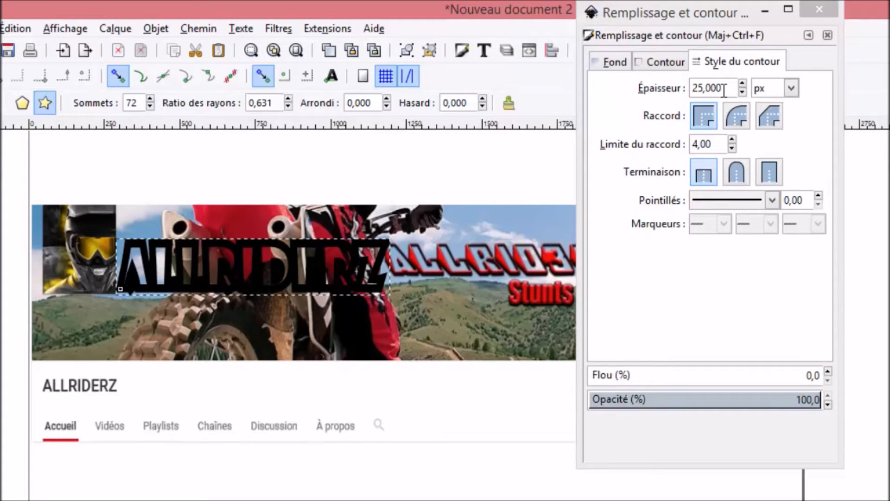
pyautogui.click(724, 89)
pyautogui.press('BackSpace')
pyautogui.press('BackSpace')
pyautogui.press('BackSpace')
pyautogui.press('BackSpace')
pyautogui.press('BackSpace')
pyautogui.press('Return')
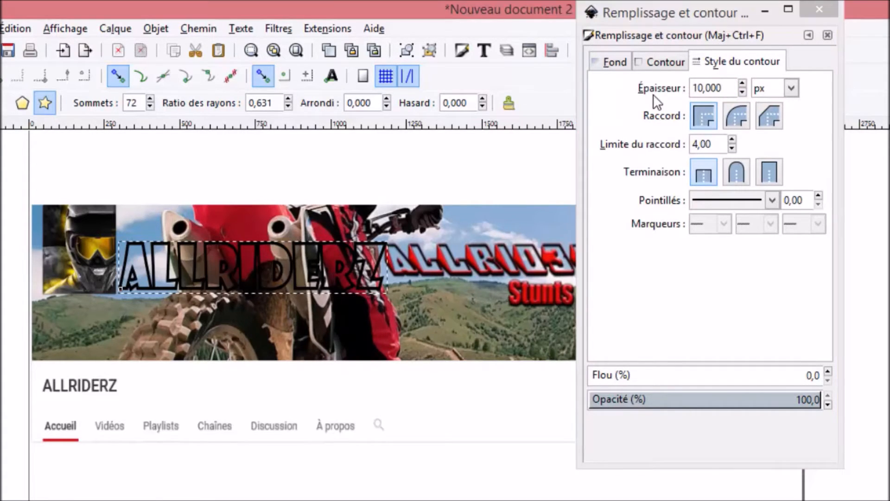
# Reset the title outline's hue to 0 and colour the outline flat red with an RGB red value of 243.
pyautogui.click(658, 59)
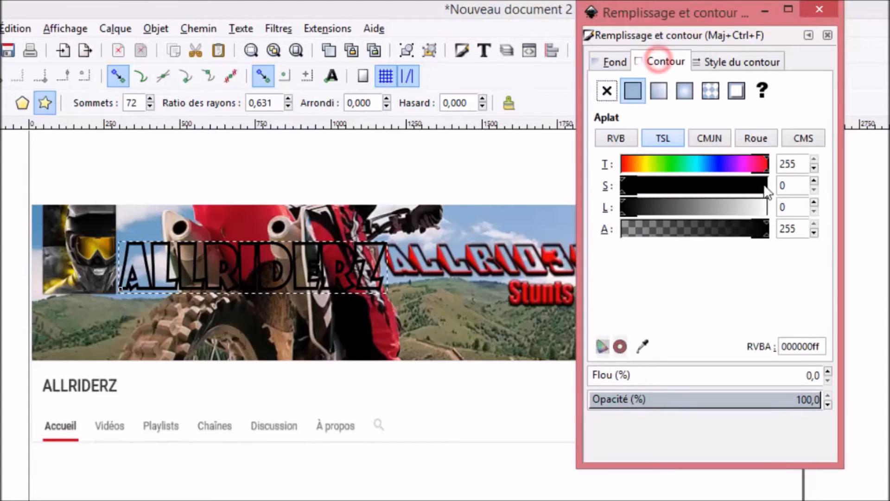
pyautogui.moveTo(767, 168); pyautogui.dragTo(620, 180)
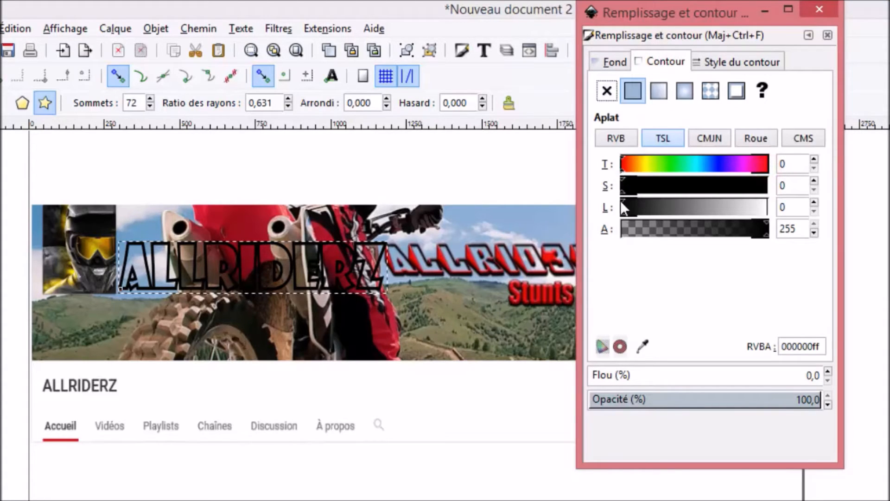
pyautogui.click(617, 139)
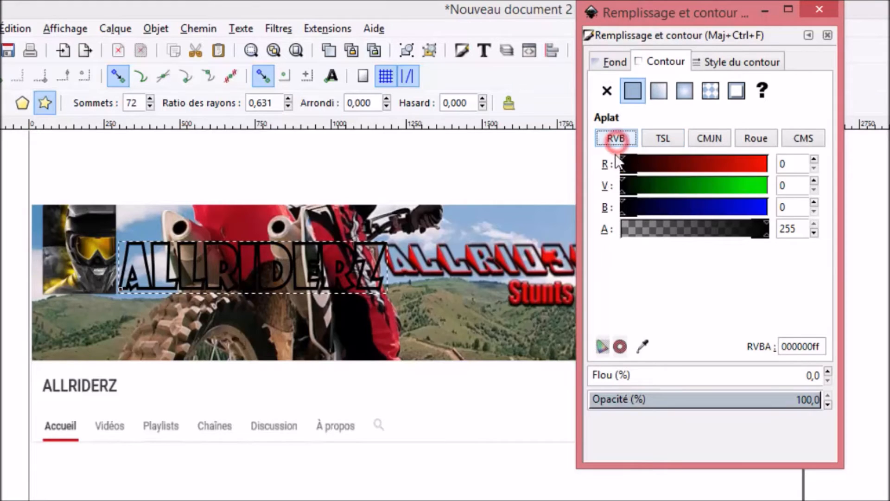
pyautogui.click(764, 166)
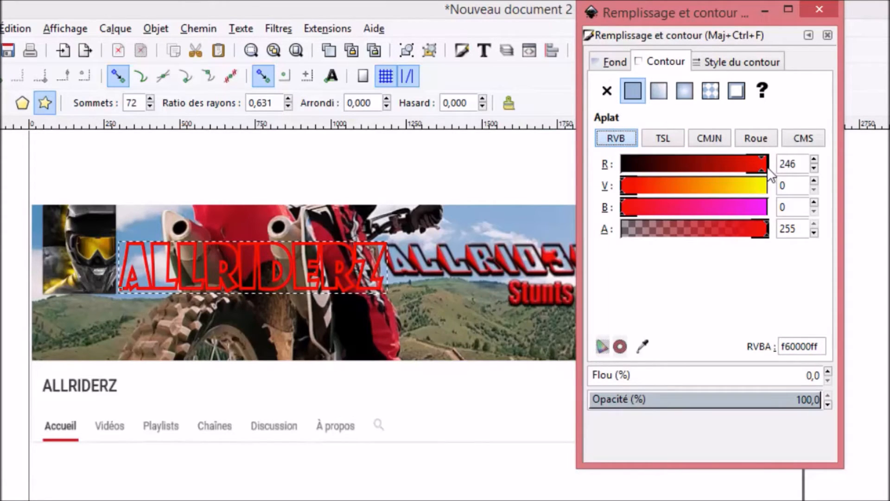
pyautogui.click(760, 170)
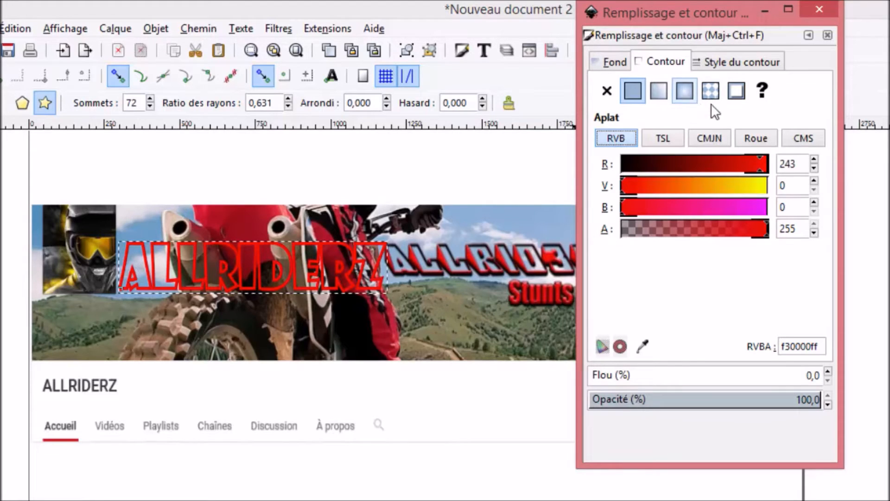
pyautogui.click(736, 92)
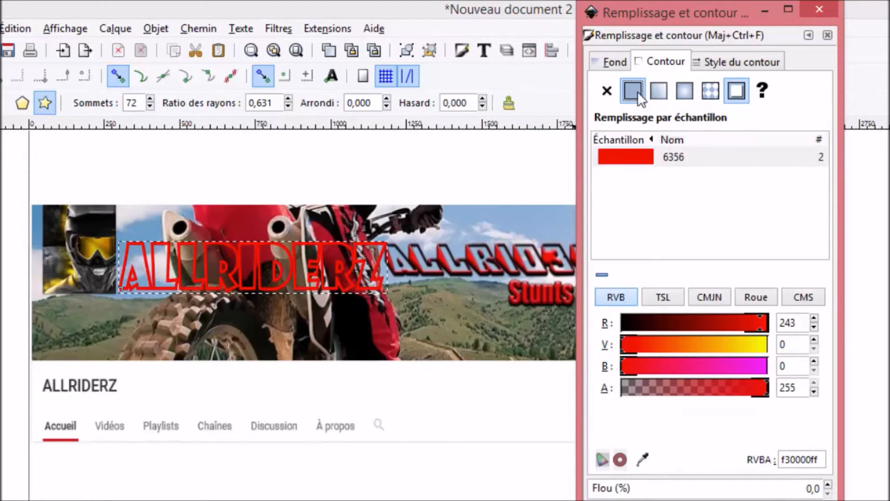
pyautogui.click(633, 91)
# Try the round and bevel joins and the round and square caps on the outline, and restore the mitre join and butt cap.
pyautogui.click(727, 60)
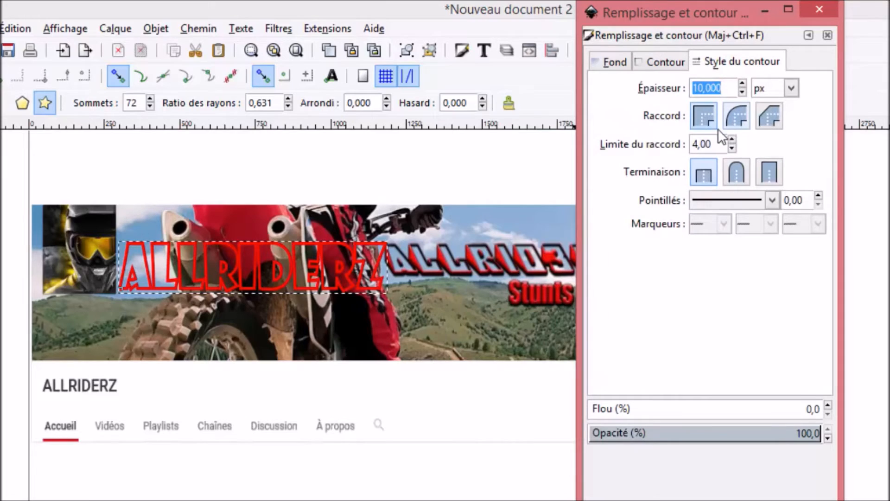
pyautogui.click(735, 114)
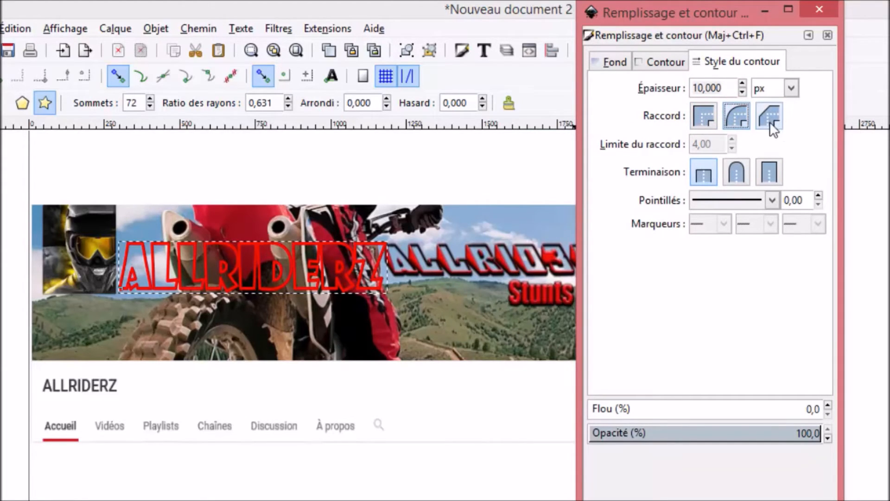
pyautogui.click(772, 119)
pyautogui.click(736, 116)
pyautogui.click(728, 173)
pyautogui.click(768, 173)
pyautogui.click(704, 173)
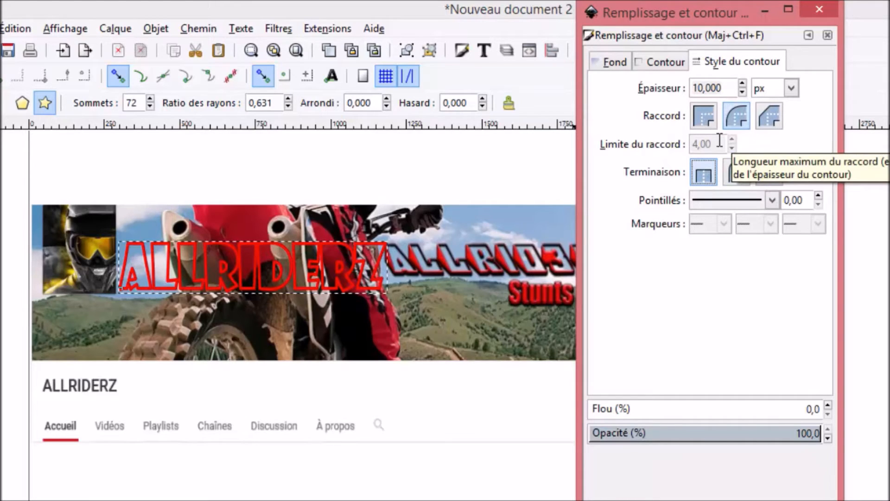
pyautogui.click(709, 115)
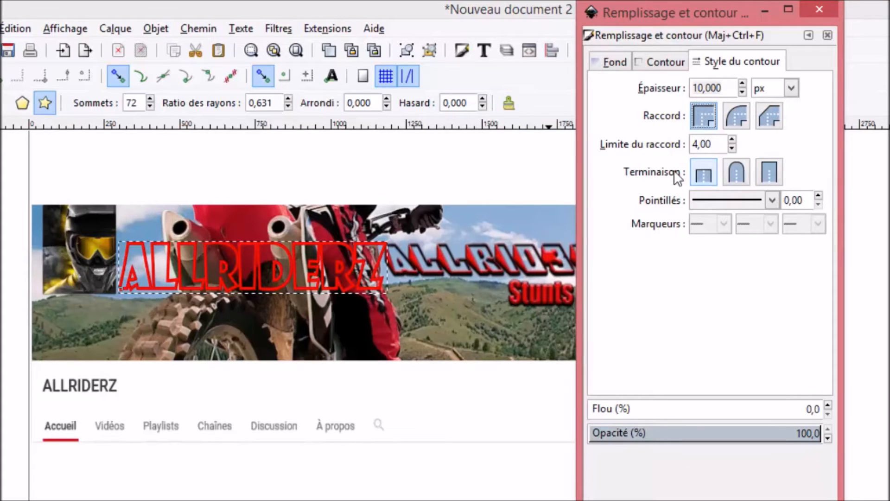
pyautogui.click(819, 9)
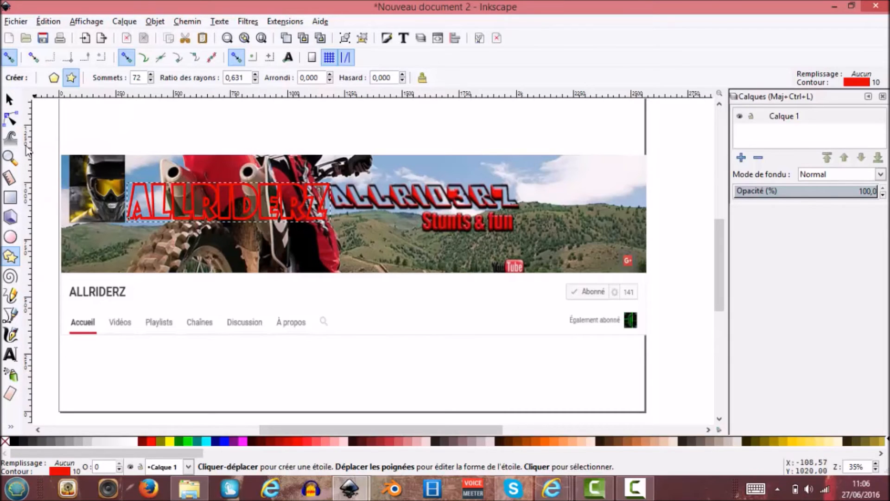
# Move the channel screenshot image down, clear of the outlined title lettering.
pyautogui.click(9, 99)
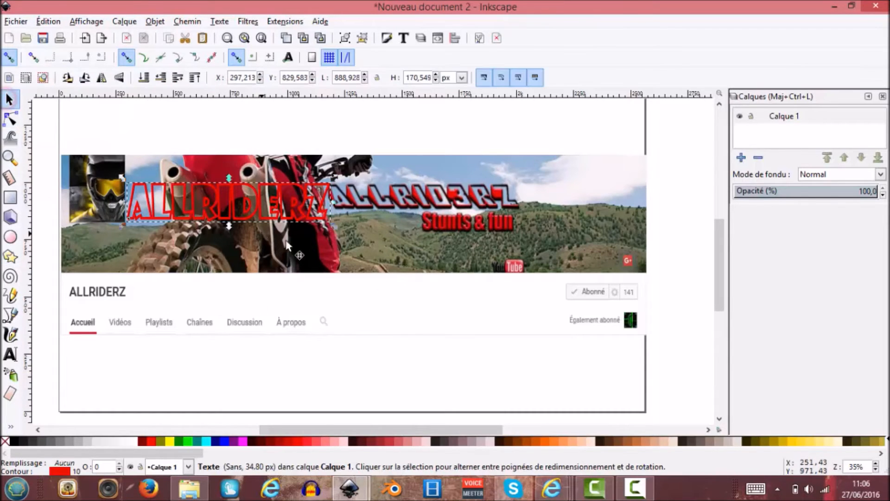
pyautogui.click(392, 278)
pyautogui.moveTo(391, 244); pyautogui.dragTo(398, 364)
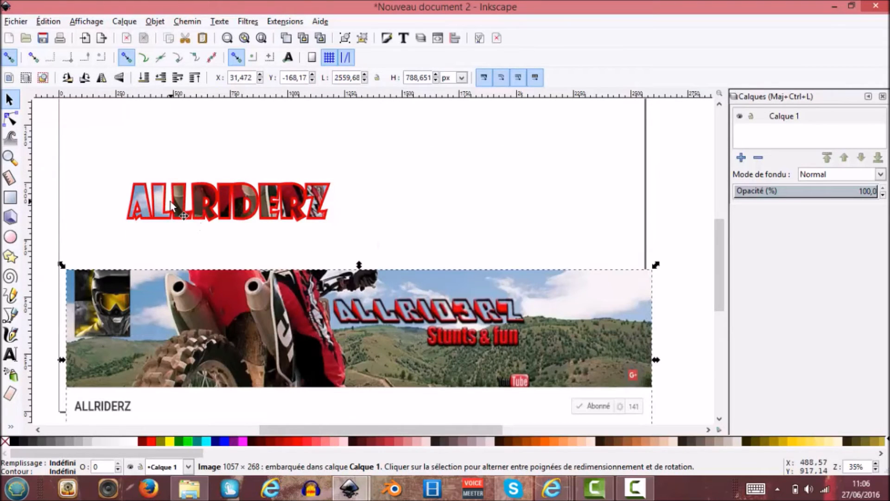
# Select the outlined title text and set its outline width to 5 px.
pyautogui.press('+')
pyautogui.press('+')
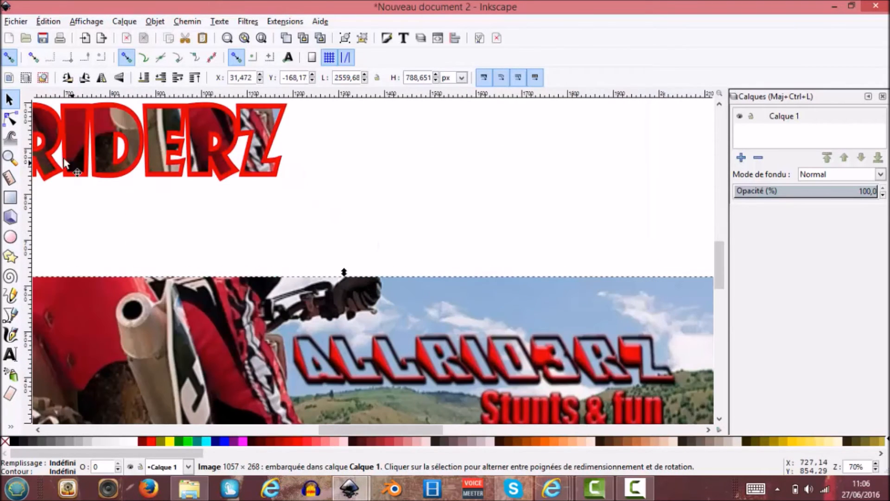
pyautogui.moveTo(329, 429); pyautogui.dragTo(273, 431)
pyautogui.scroll(3, 410, 334)
pyautogui.click(419, 209)
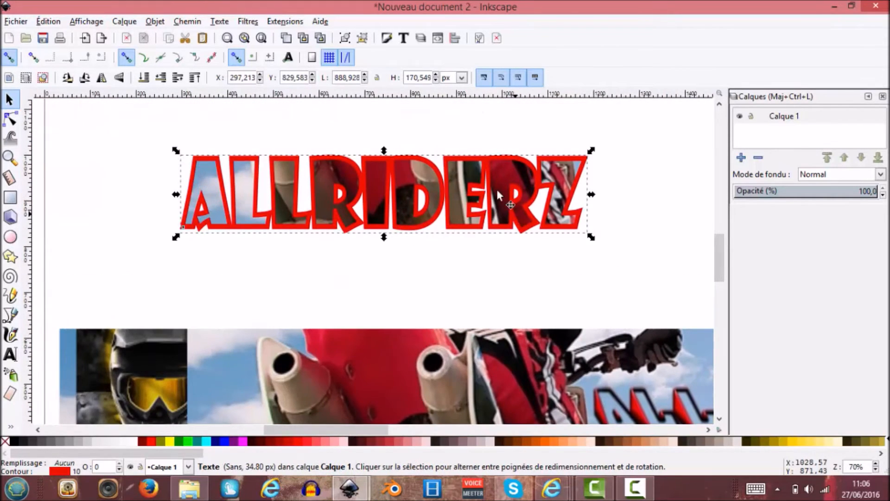
pyautogui.click(387, 38)
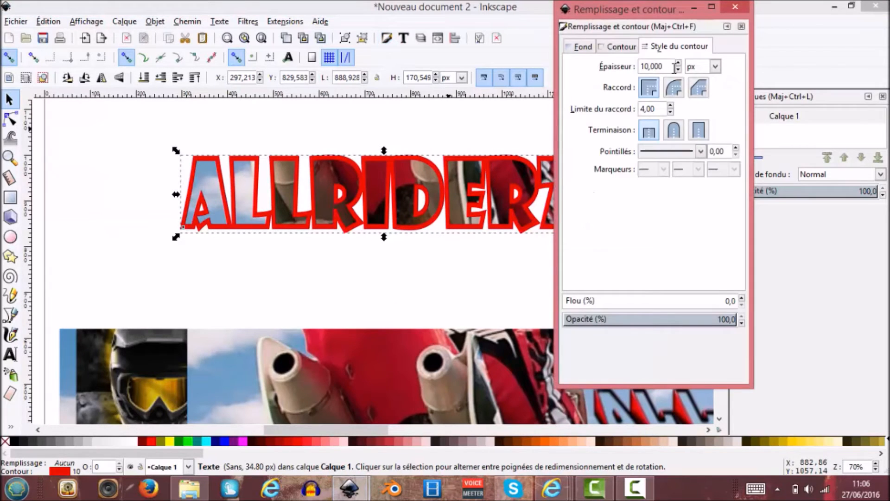
pyautogui.click(621, 47)
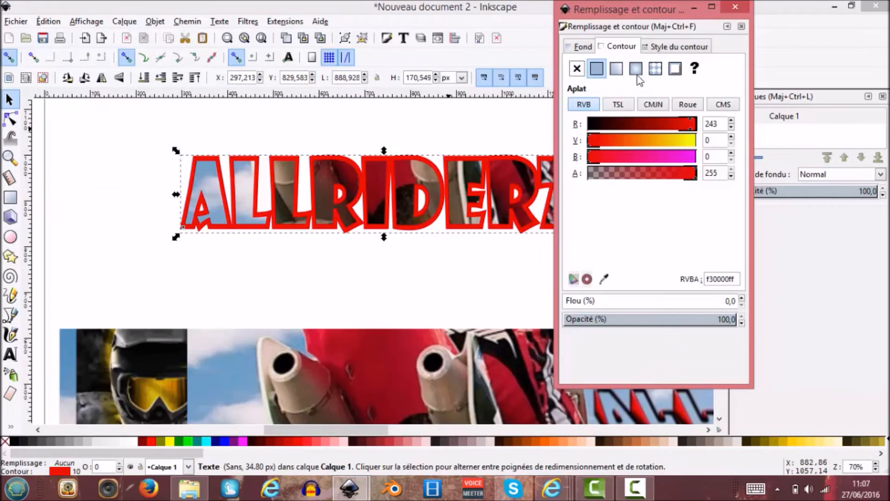
pyautogui.click(655, 46)
pyautogui.write('5')
pyautogui.press('Return')
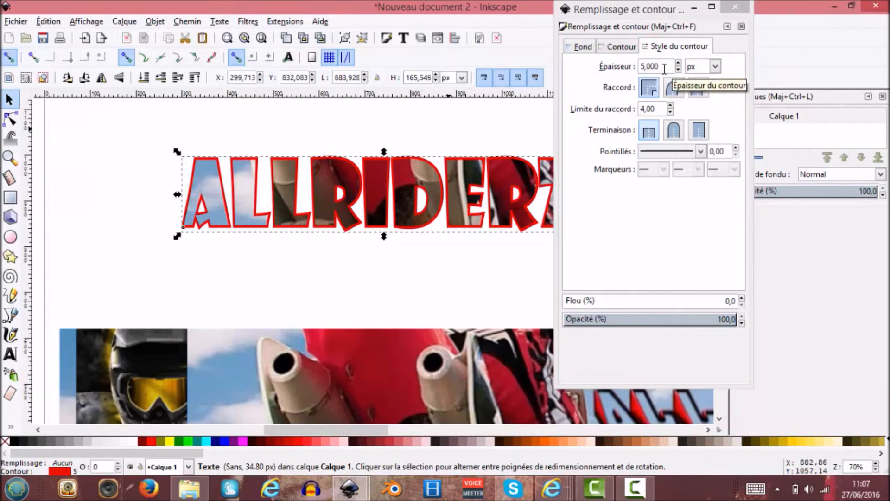
# Try an outline width of 1000 px on the title text and undo it.
pyautogui.click(646, 66)
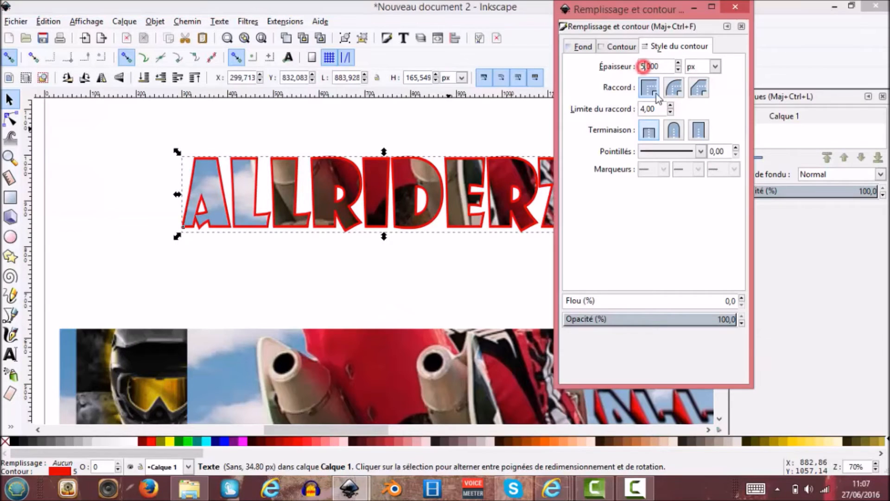
pyautogui.press('BackSpace')
pyautogui.press('BackSpace')
pyautogui.write('6')
pyautogui.press('Return')
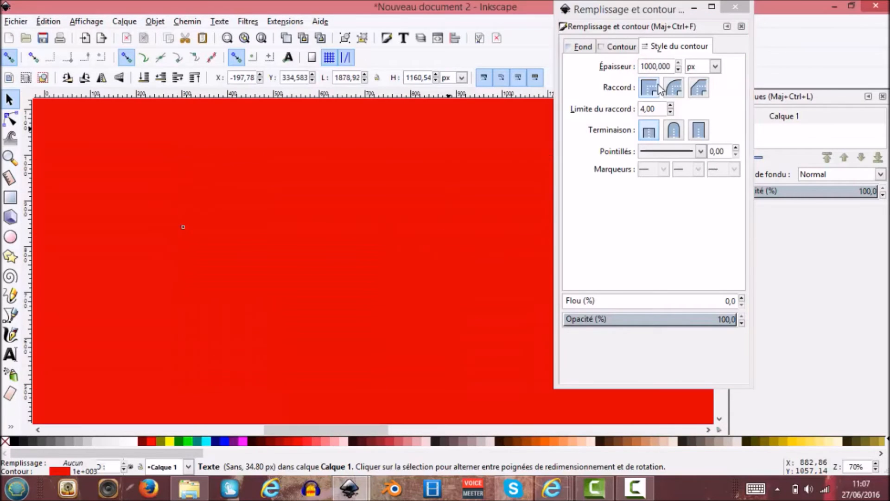
pyautogui.hotkey('ctrl', 'z')
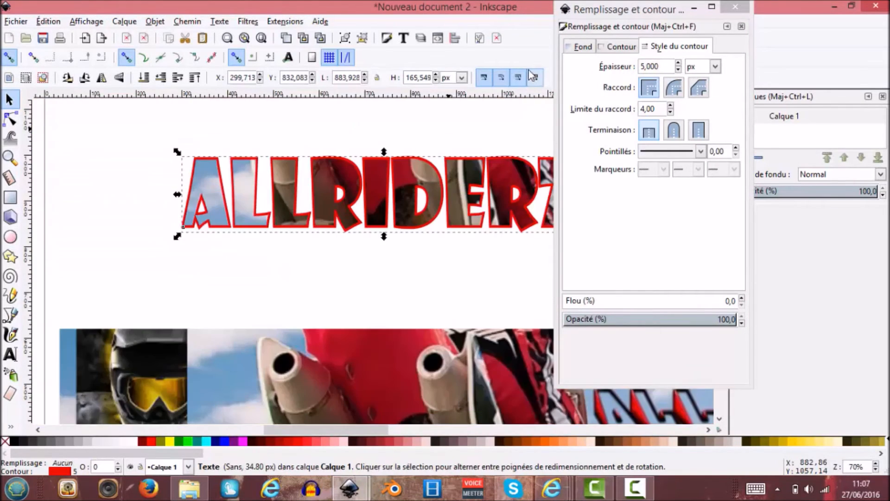
# Set the title text's outline width to 6 px and deselect the text.
pyautogui.click(644, 66)
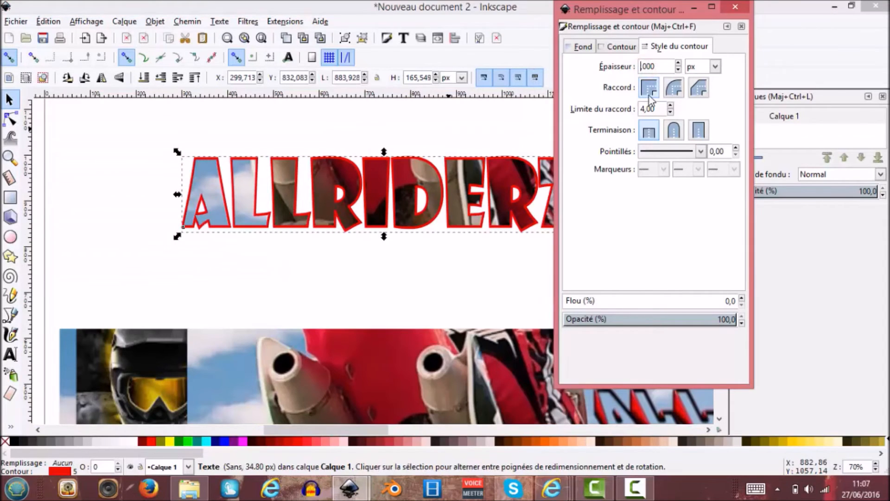
pyautogui.write('6')
pyautogui.press('Return')
pyautogui.click(735, 6)
pyautogui.click(585, 252)
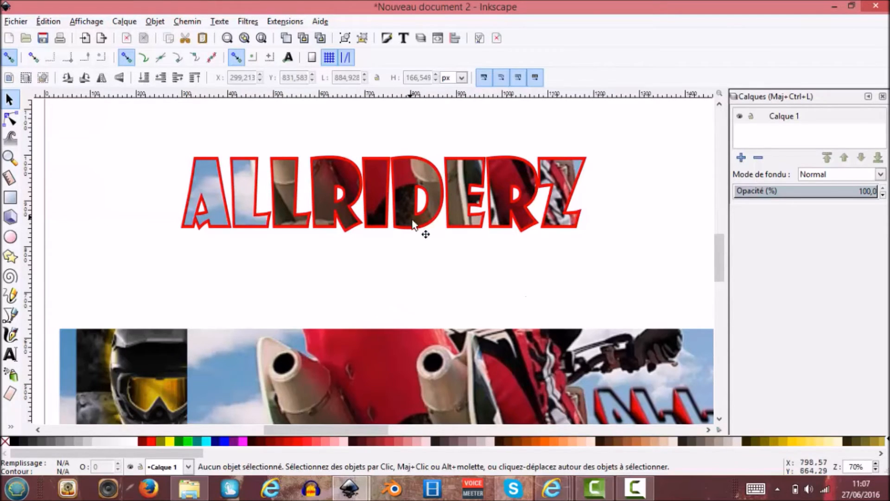
# Draw a rectangle about 1103 × 430 px around the whole title.
pyautogui.scroll(3, 417, 225)
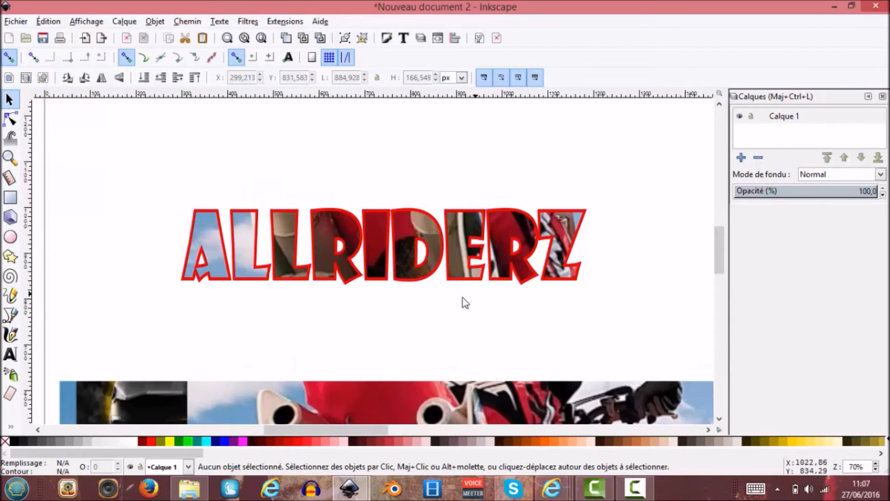
pyautogui.click(6, 196)
pyautogui.moveTo(139, 140)
pyautogui.mouseDown()
pyautogui.moveTo(552, 342)
pyautogui.moveTo(655, 342)
pyautogui.moveTo(643, 338)
pyautogui.mouseUp()
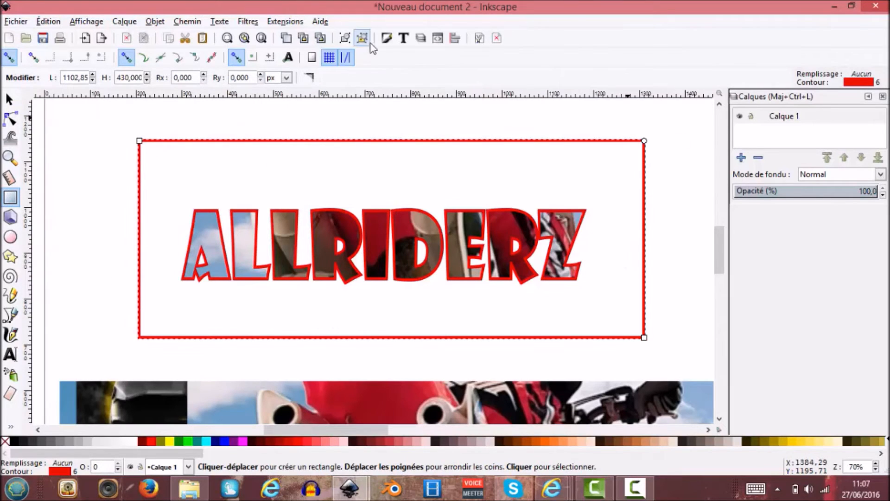
# Give the rectangle around the title a flat black fill.
pyautogui.click(388, 38)
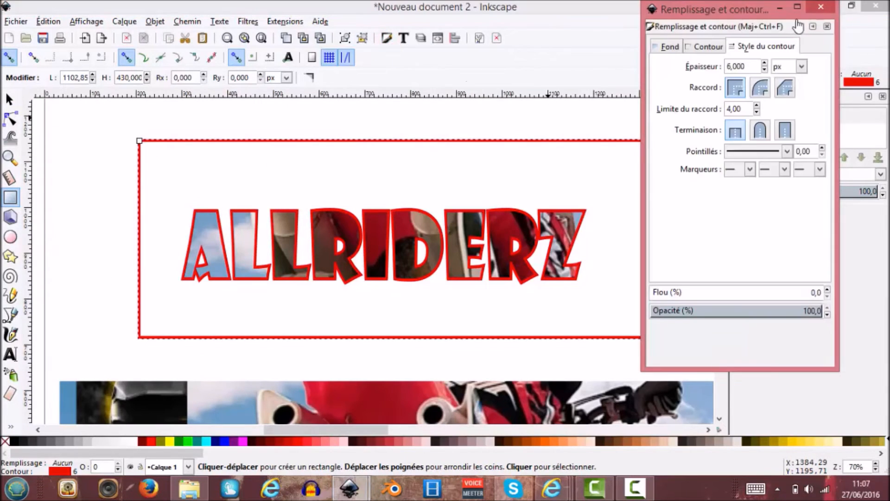
pyautogui.click(658, 46)
pyautogui.click(681, 70)
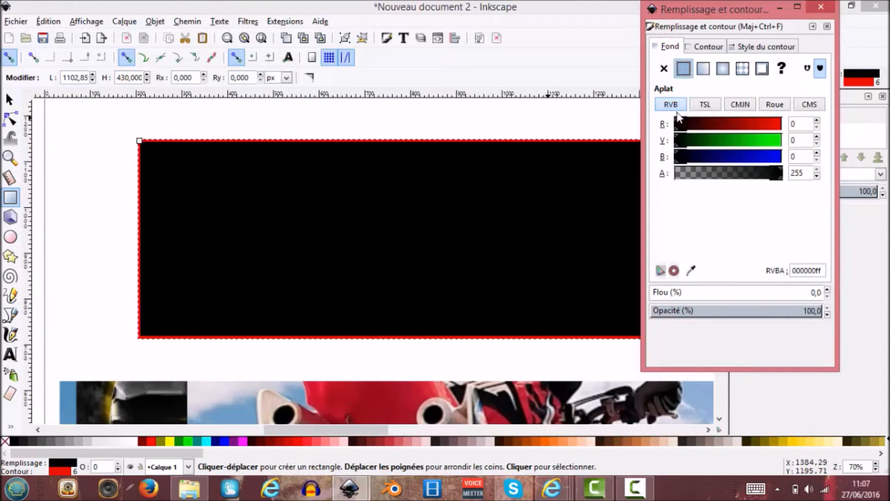
pyautogui.click(818, 8)
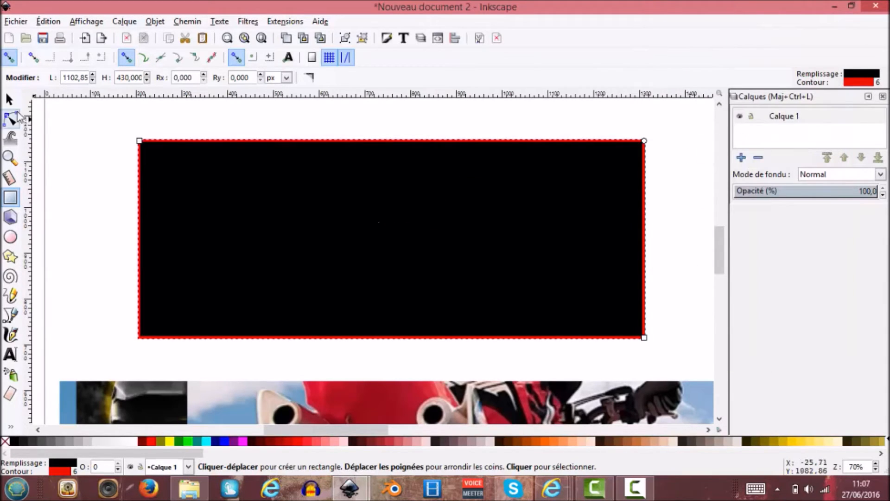
pyautogui.click(10, 98)
pyautogui.rightClick(359, 243)
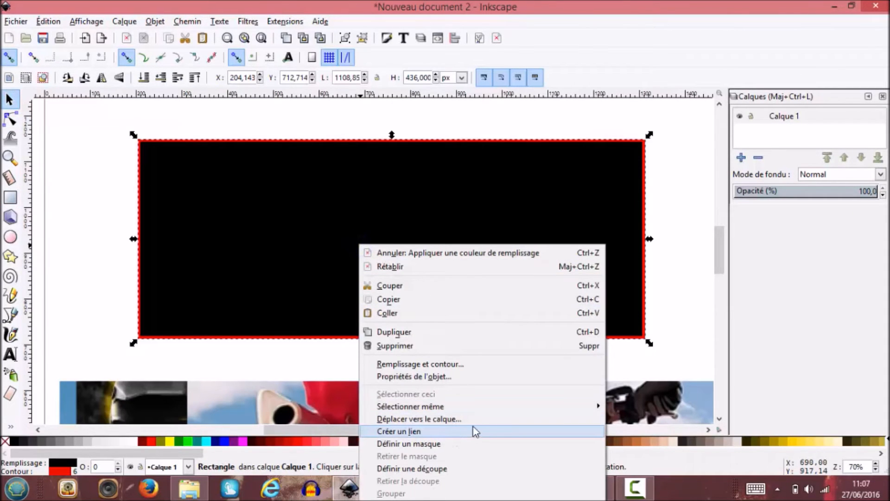
pyautogui.click(326, 159)
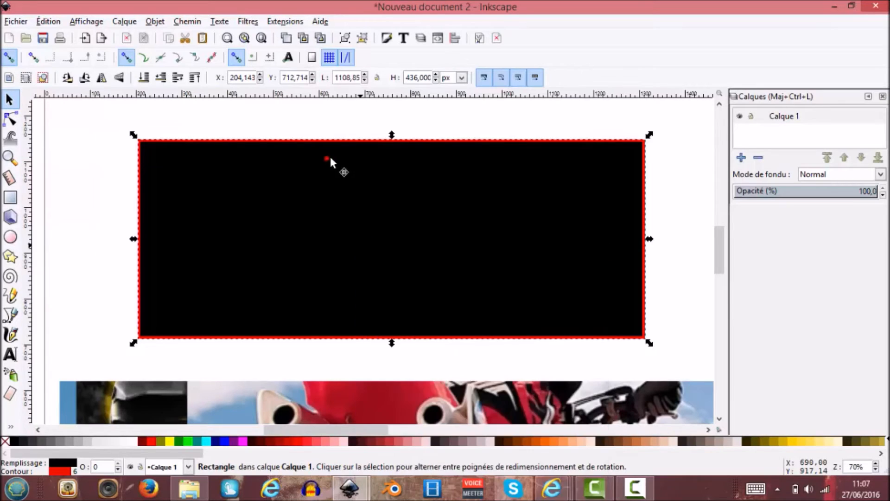
pyautogui.rightClick(346, 157)
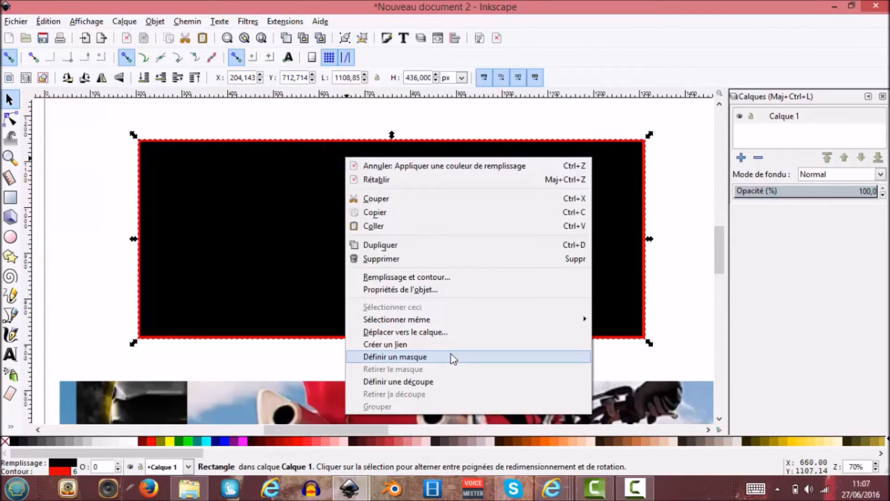
pyautogui.click(621, 265)
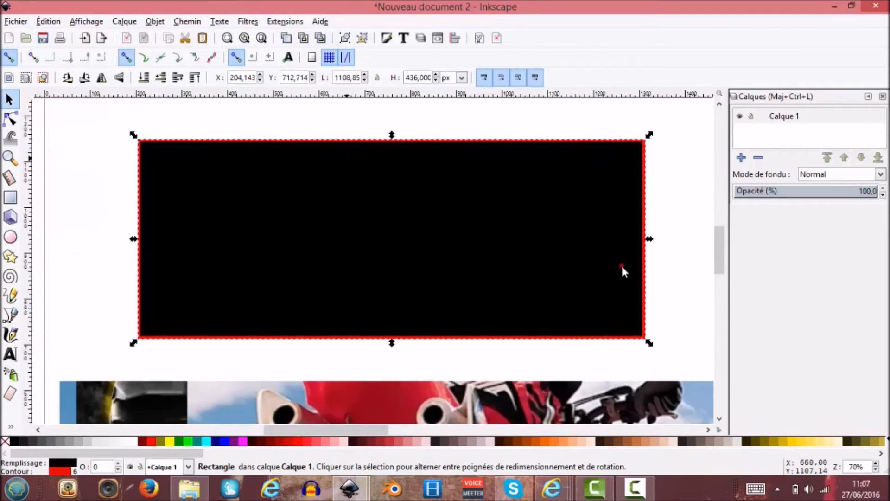
# Add a layer named "fond" above the current layer.
pyautogui.click(741, 157)
pyautogui.write('fond')
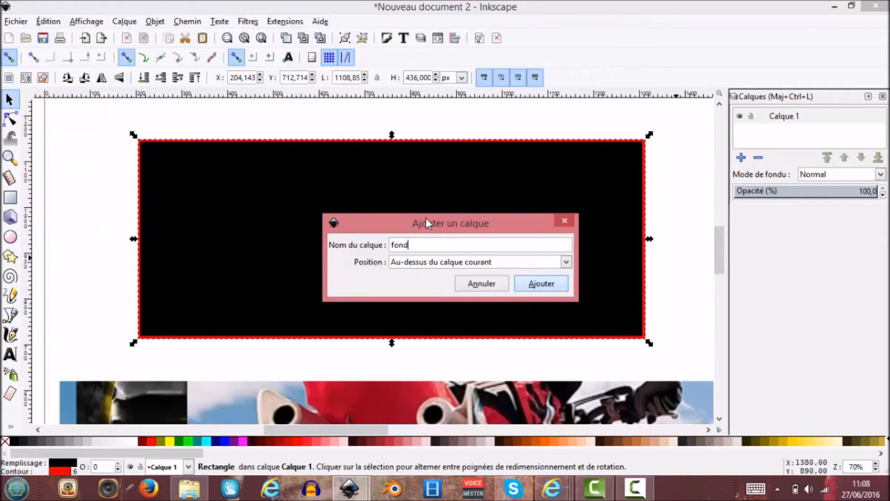
pyautogui.press('Return')
# Move the black rectangle to the "fond" layer and lower that layer beneath Calque 1.
pyautogui.rightClick(412, 235)
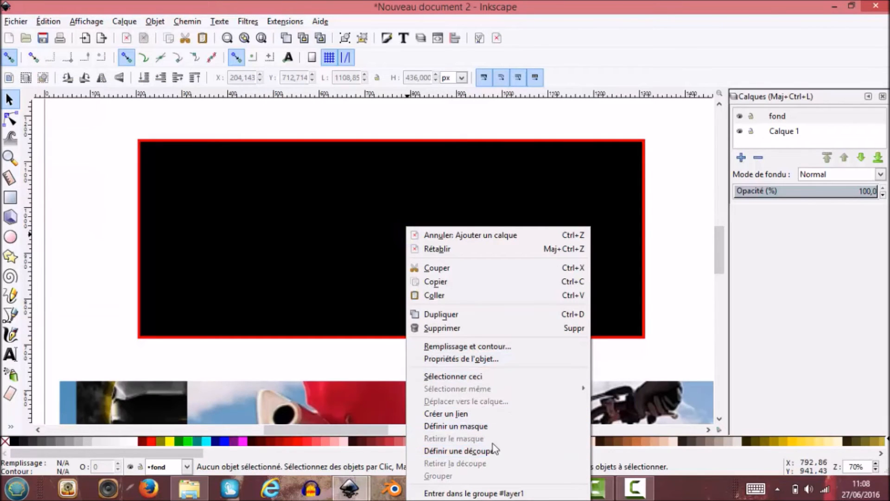
pyautogui.click(356, 204)
pyautogui.click(313, 169)
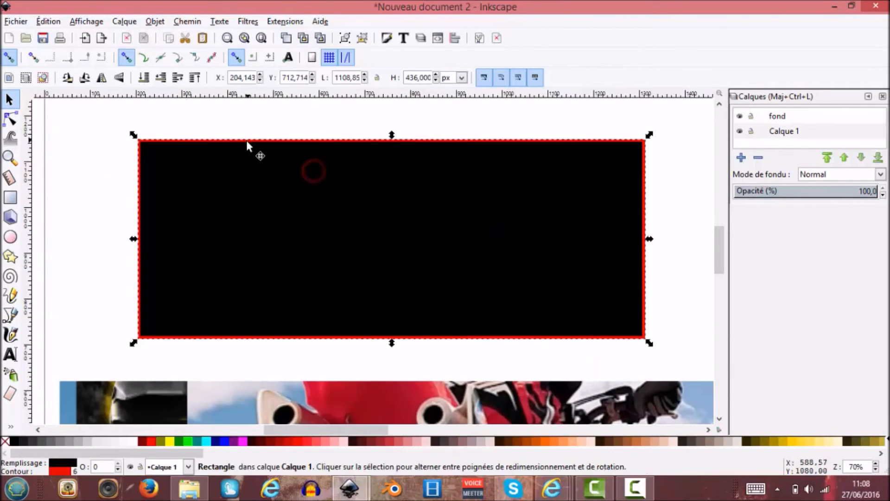
pyautogui.rightClick(281, 157)
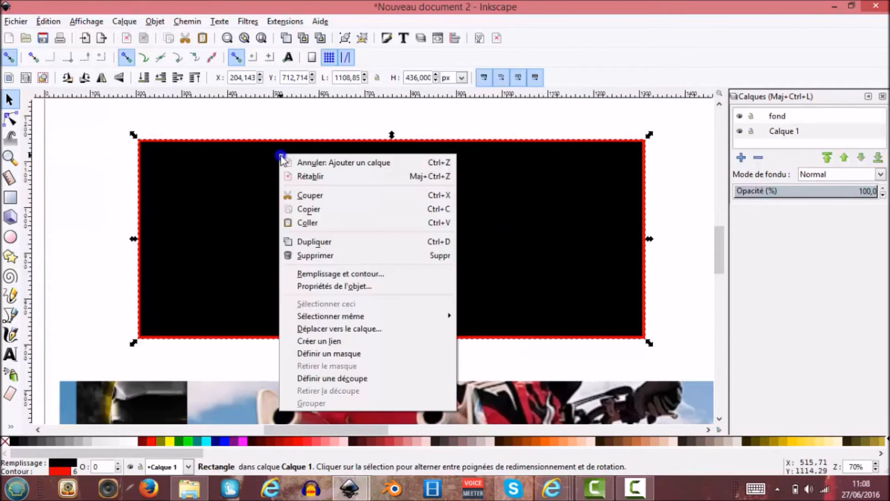
pyautogui.click(403, 330)
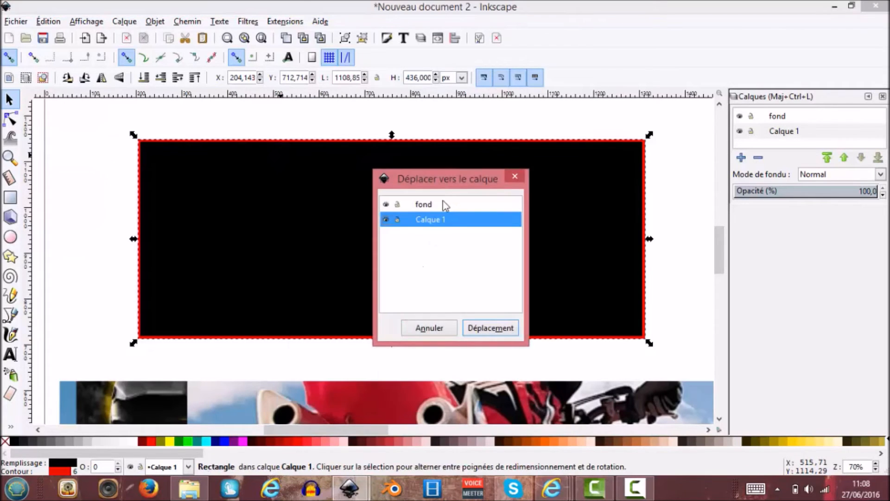
pyautogui.click(445, 204)
pyautogui.click(479, 327)
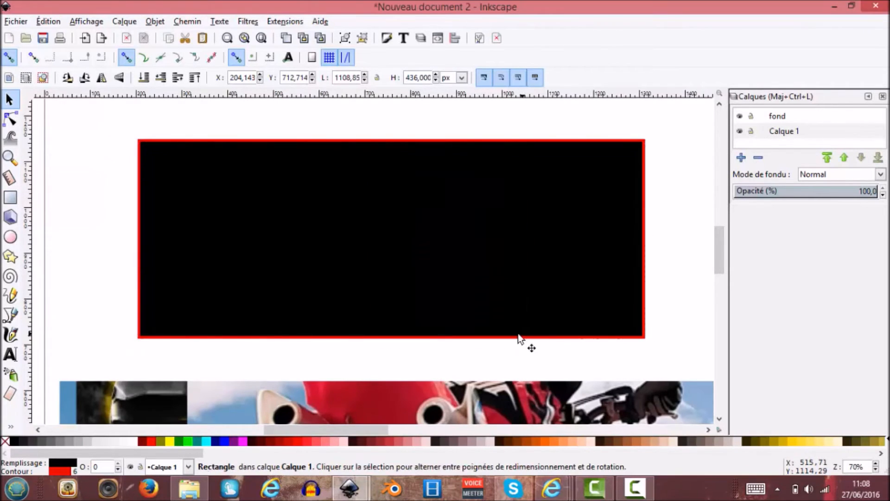
pyautogui.moveTo(775, 116); pyautogui.dragTo(772, 142)
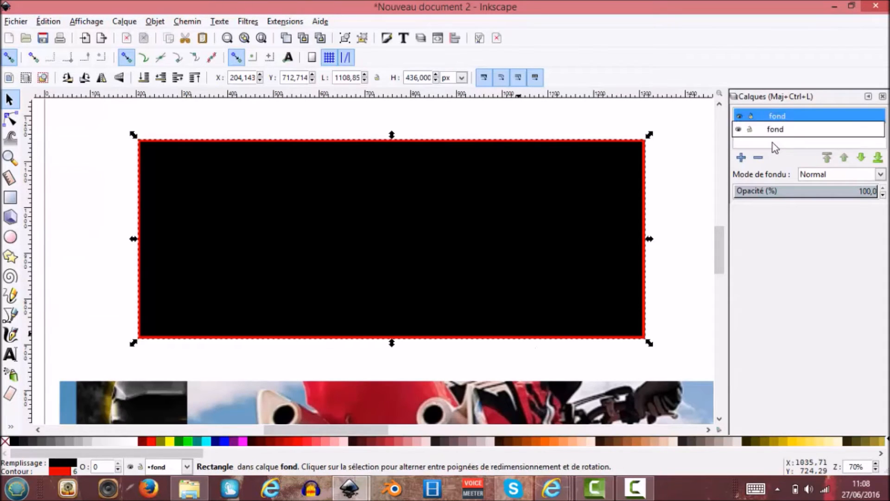
pyautogui.click(863, 158)
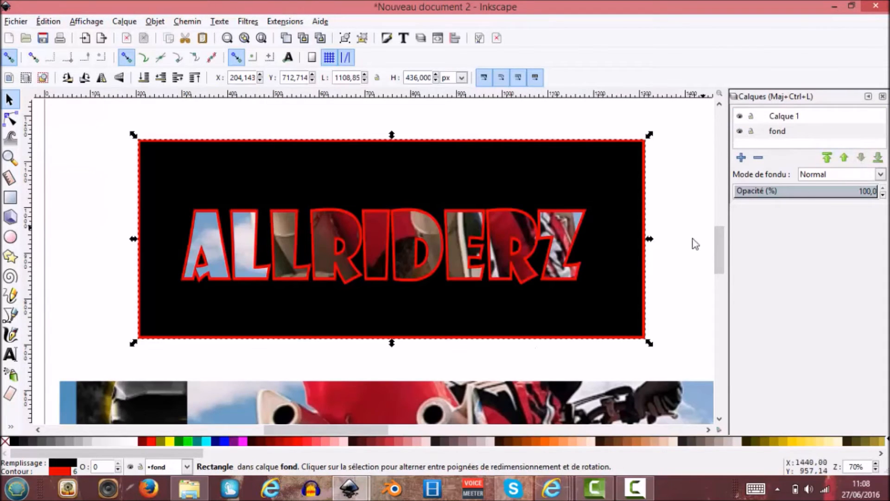
# Remove the red outline from the black rectangle, leaving its fill as is.
pyautogui.rightClick(639, 282)
pyautogui.click(388, 39)
pyautogui.click(388, 39)
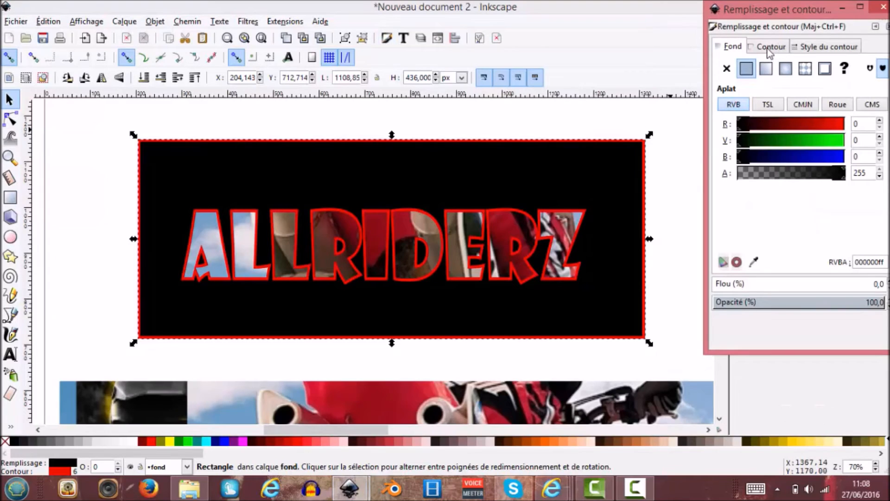
pyautogui.click(769, 46)
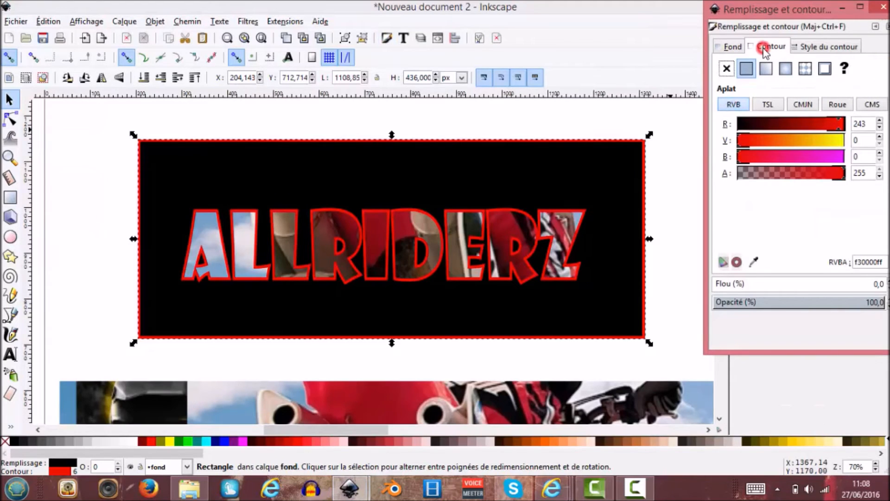
pyautogui.click(726, 69)
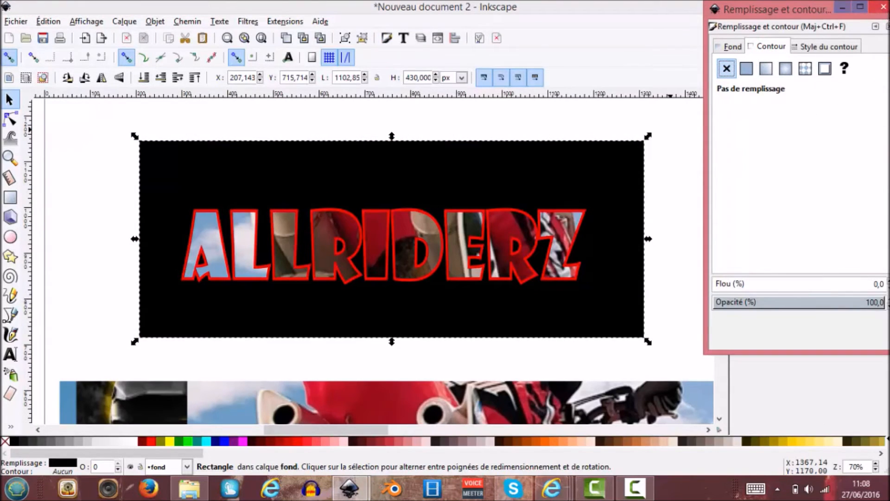
pyautogui.click(884, 8)
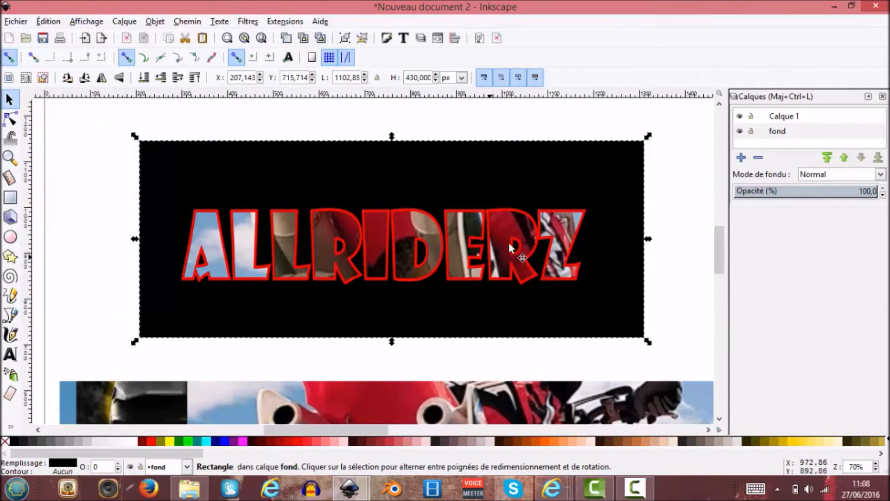
# Examine the CREATE banner and its layers in dessin.svg and the logo v3.0 image, and return to the Allriderz document.
pyautogui.scroll(-2, 476, 263)
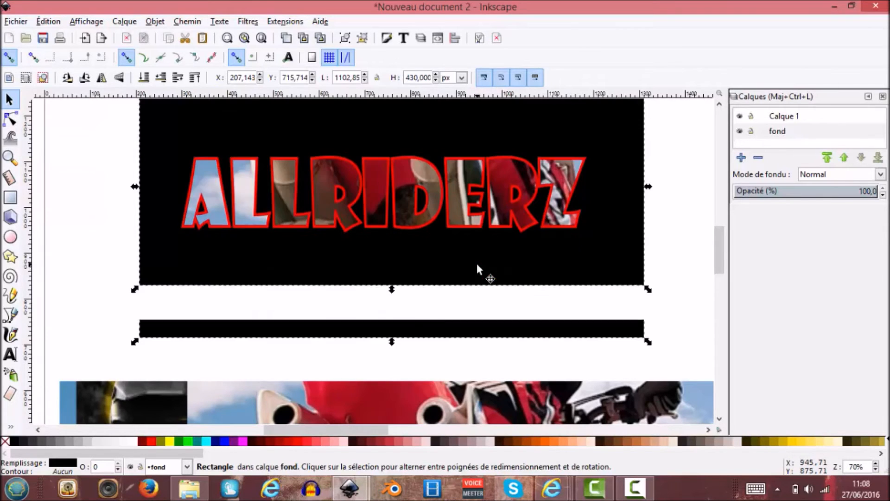
pyautogui.scroll(2, 477, 263)
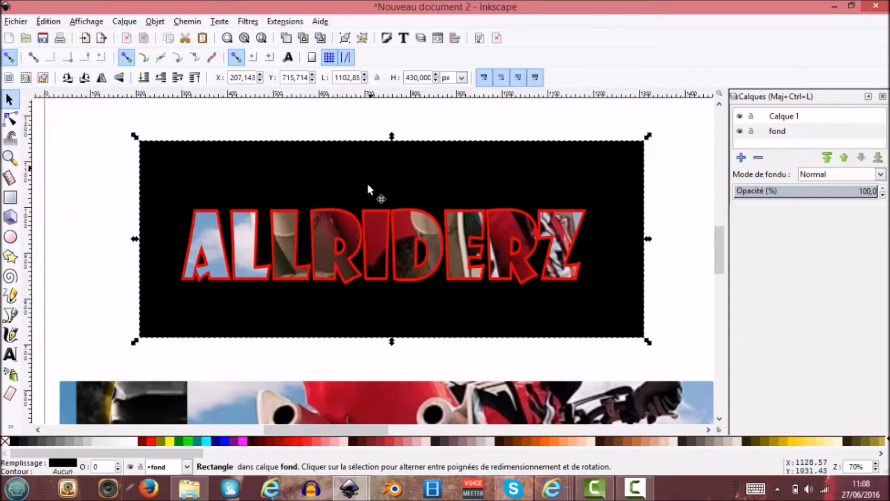
pyautogui.moveTo(362, 498)
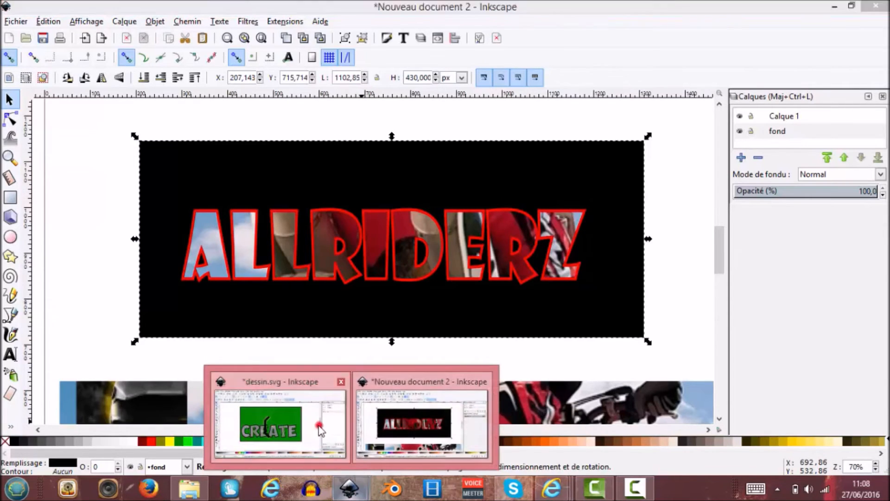
pyautogui.click(280, 420)
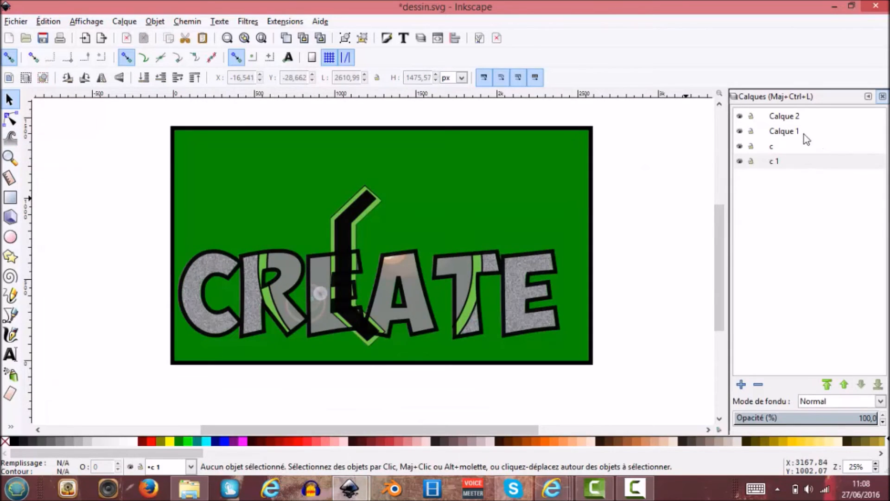
pyautogui.click(739, 161)
pyautogui.click(740, 146)
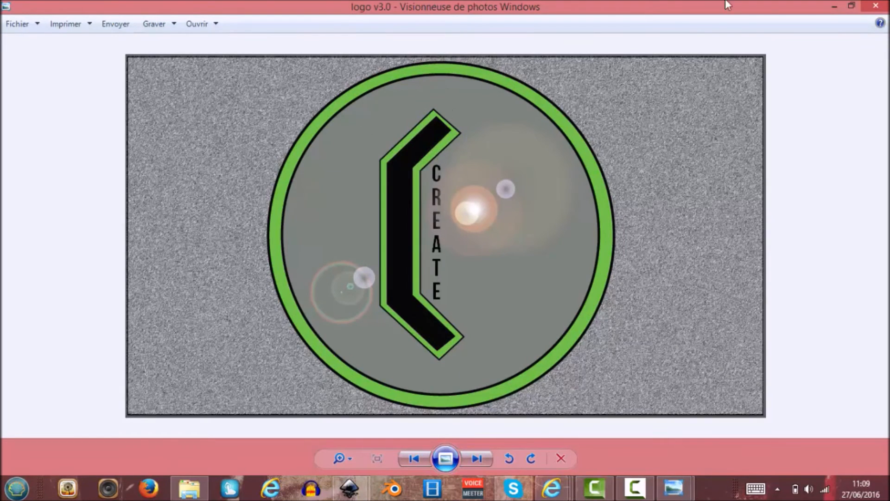
pyautogui.click(349, 488)
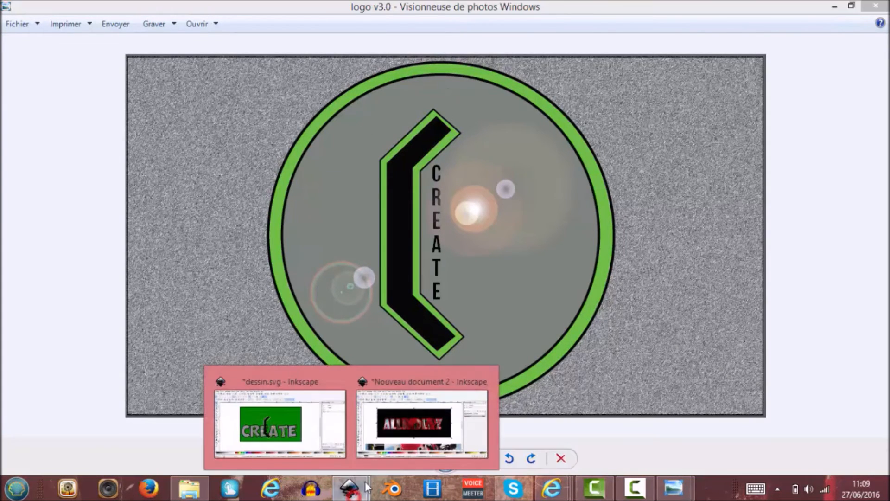
pyautogui.click(291, 420)
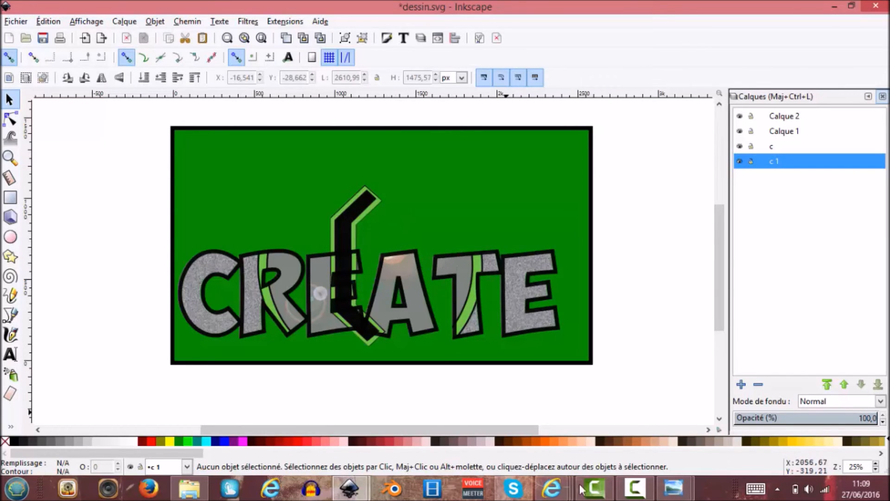
pyautogui.click(365, 477)
pyautogui.click(403, 432)
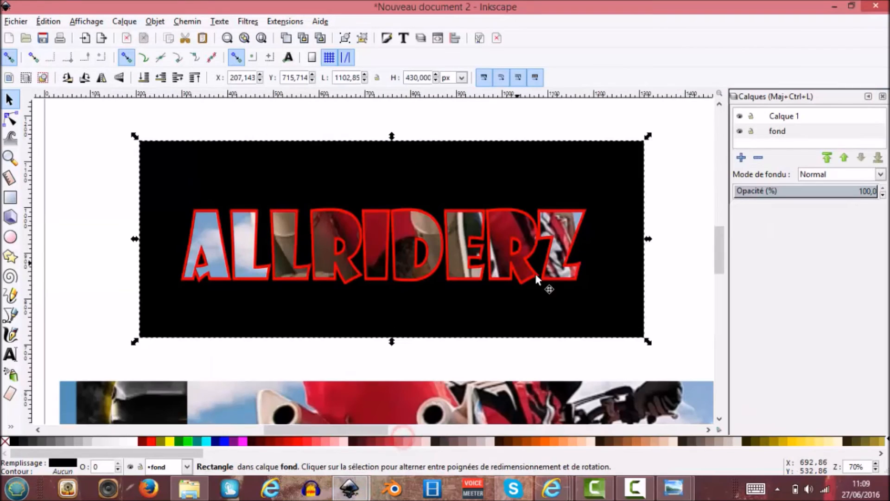
pyautogui.click(570, 246)
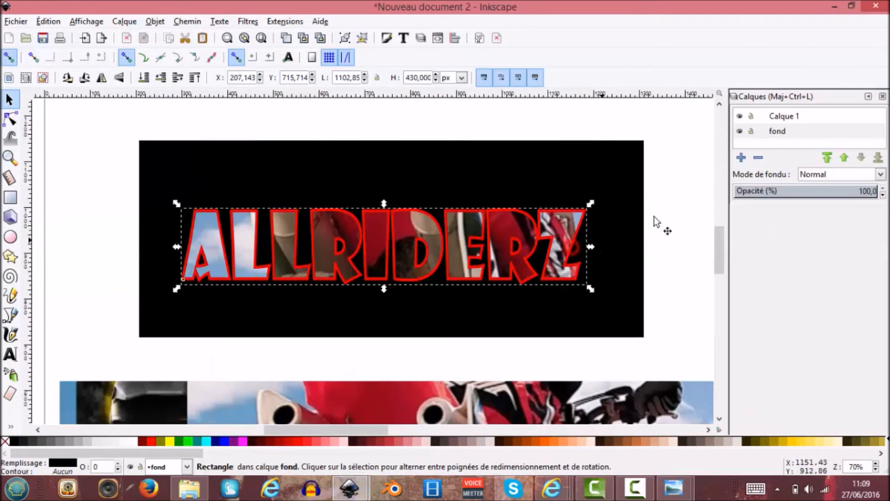
pyautogui.click(656, 224)
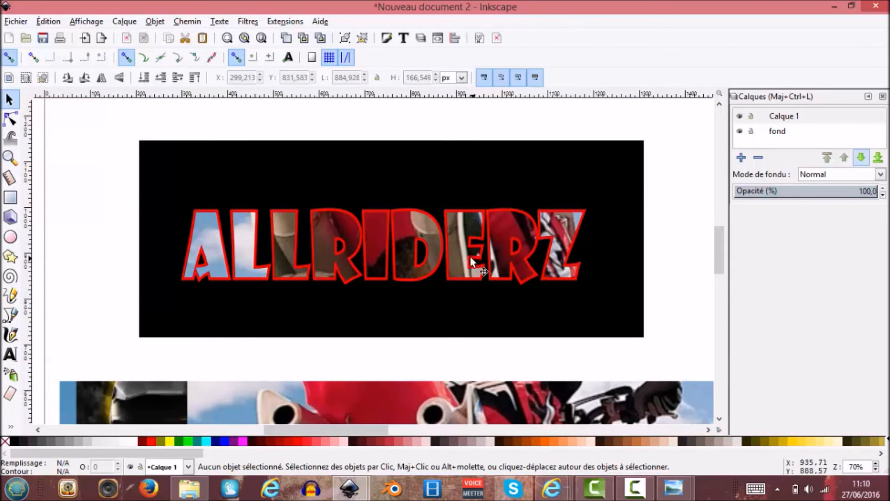
# Delete the embedded channel page screenshot below the title.
pyautogui.scroll(-4, 476, 306)
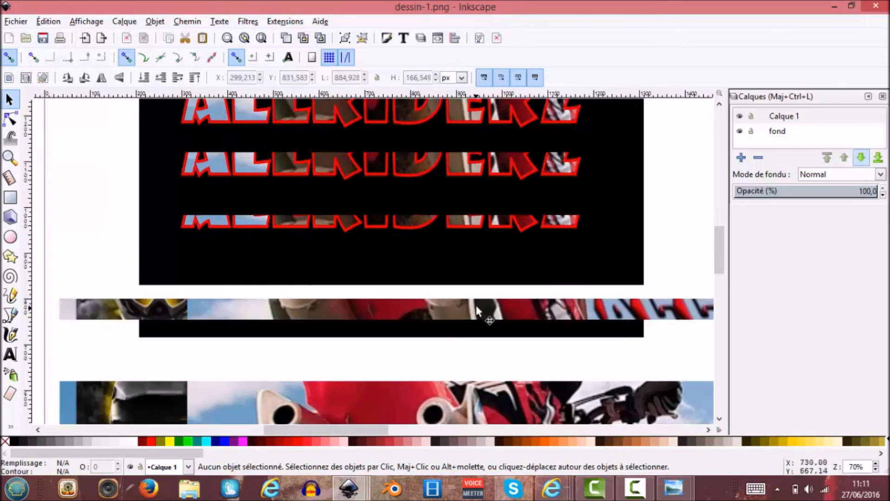
pyautogui.scroll(-3, 477, 306)
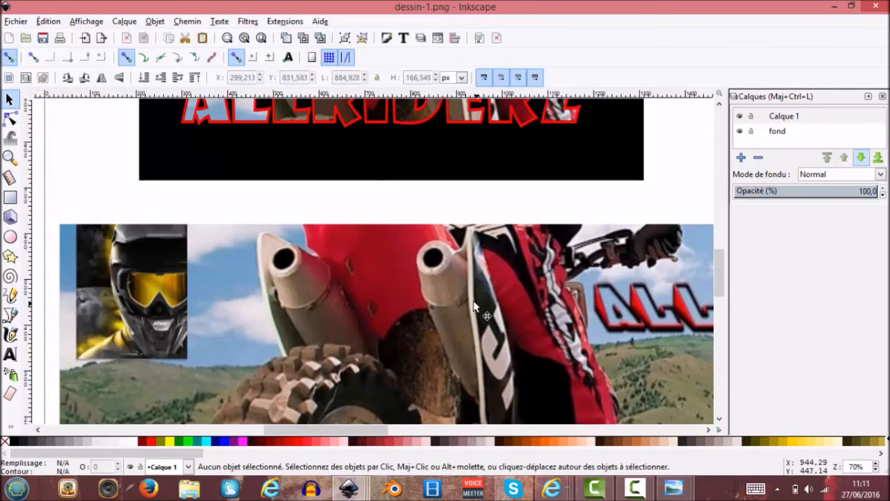
pyautogui.scroll(-3, 457, 288)
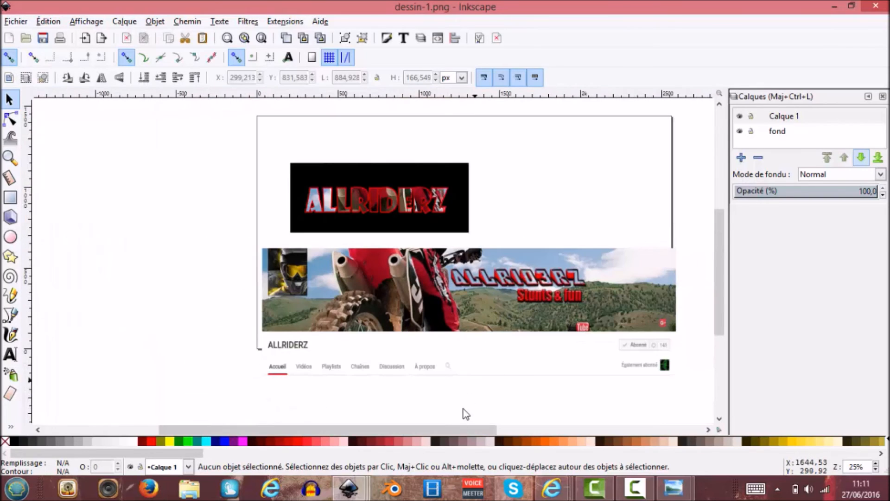
pyautogui.moveTo(461, 427); pyautogui.dragTo(480, 427)
pyautogui.click(485, 316)
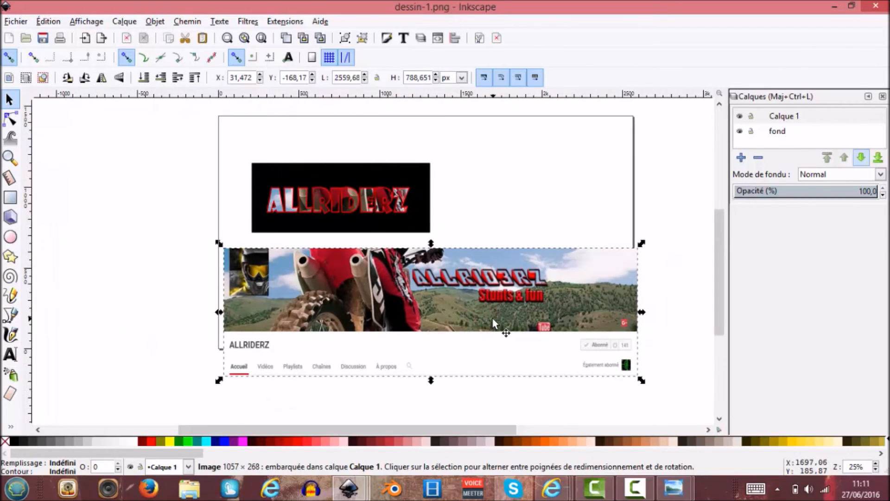
pyautogui.press('Delete')
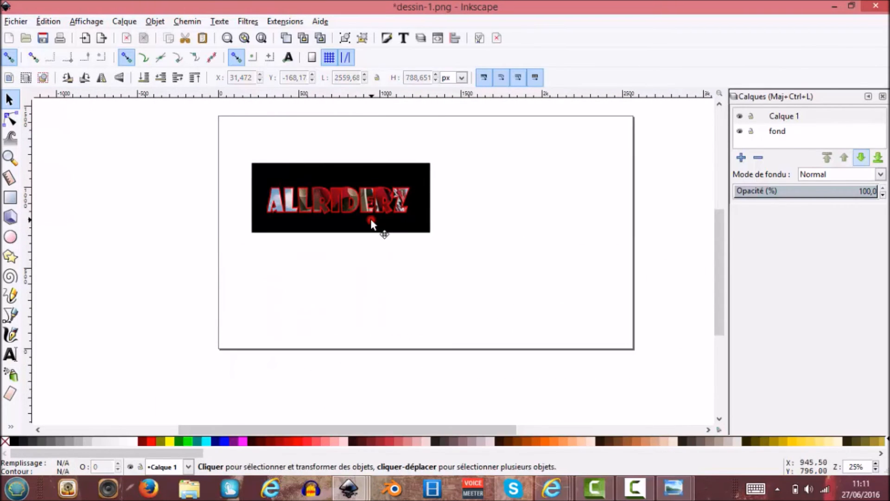
pyautogui.click(409, 225)
pyautogui.click(493, 215)
pyautogui.click(409, 226)
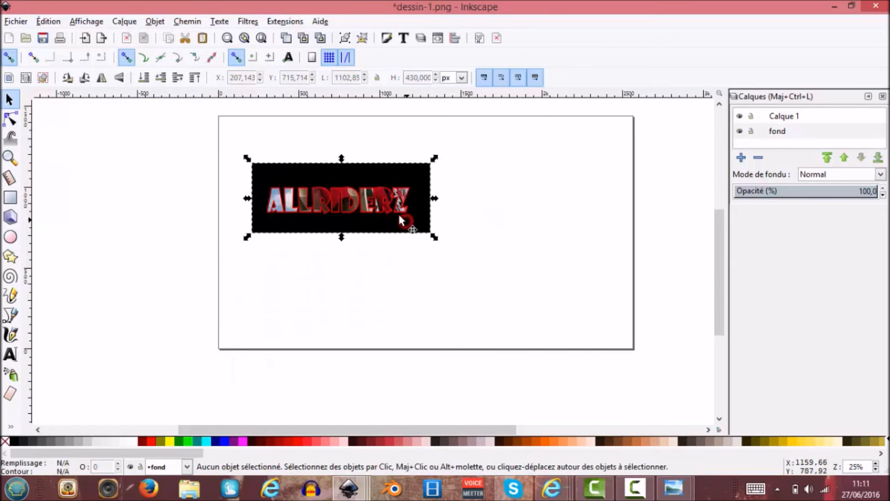
pyautogui.keyDown('ctrl'); pyautogui.click(382, 202); pyautogui.keyUp('ctrl')
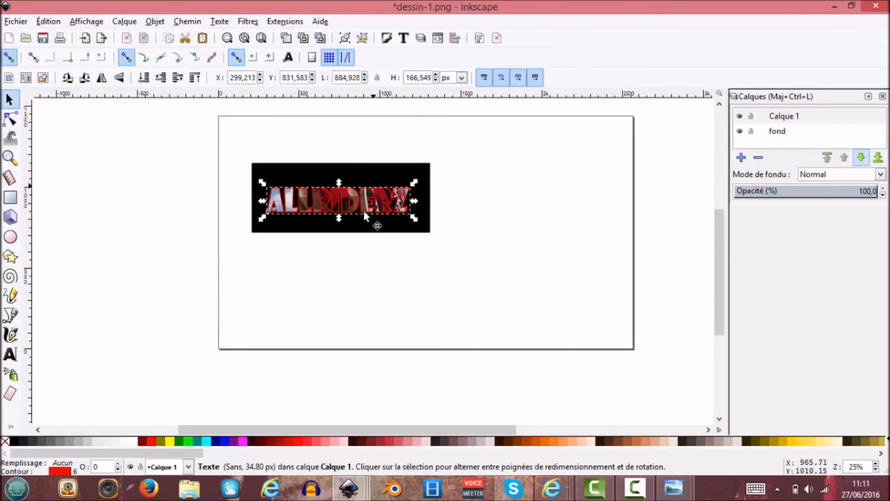
pyautogui.moveTo(770, 135); pyautogui.dragTo(770, 114)
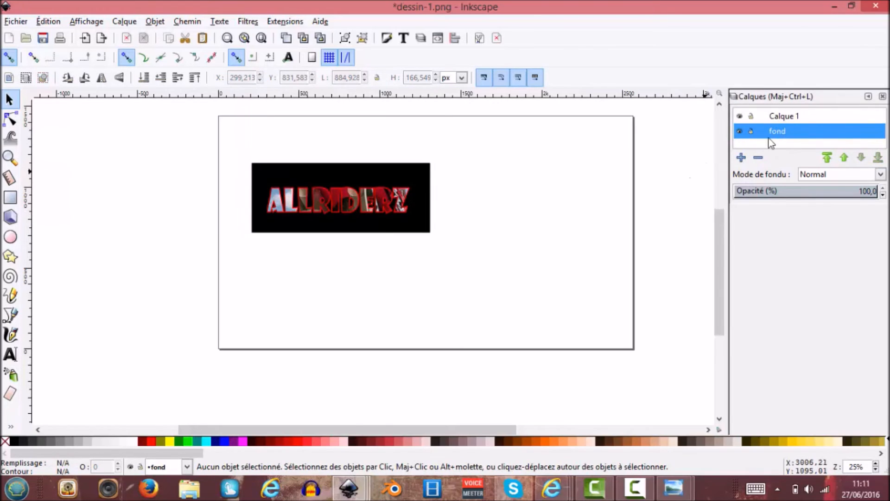
pyautogui.click(778, 118)
pyautogui.click(777, 131)
pyautogui.click(770, 118)
pyautogui.rightClick(777, 134)
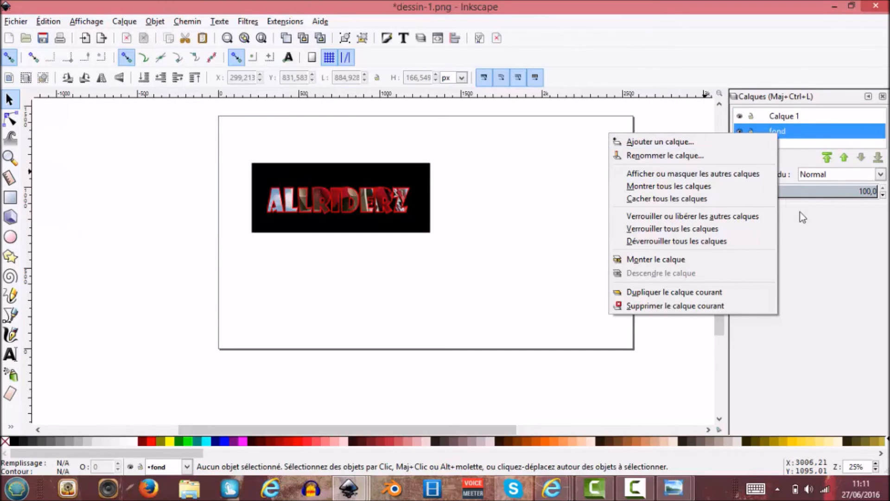
pyautogui.click(817, 232)
# Move the black rectangle away from the title to just below the middle of the page.
pyautogui.click(363, 220)
pyautogui.moveTo(363, 221); pyautogui.dragTo(419, 277)
pyautogui.moveTo(354, 208); pyautogui.dragTo(379, 201)
pyautogui.click(370, 207)
pyautogui.click(439, 192)
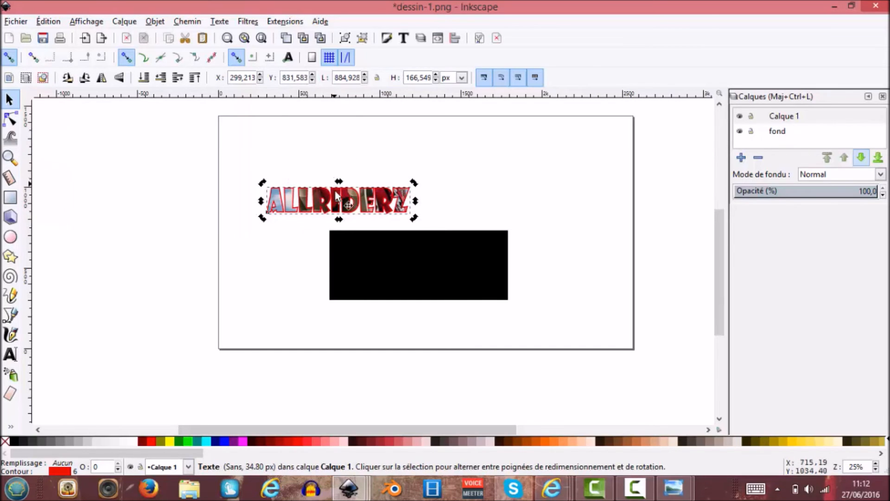
# Place the title's red outline and its clipped image together in the middle of the black rectangle.
pyautogui.moveTo(321, 201); pyautogui.dragTo(404, 265)
pyautogui.moveTo(337, 201); pyautogui.dragTo(419, 268)
pyautogui.click(562, 258)
# Enlarge the black rectangle from opposite corners until it covers the whole page.
pyautogui.press('+')
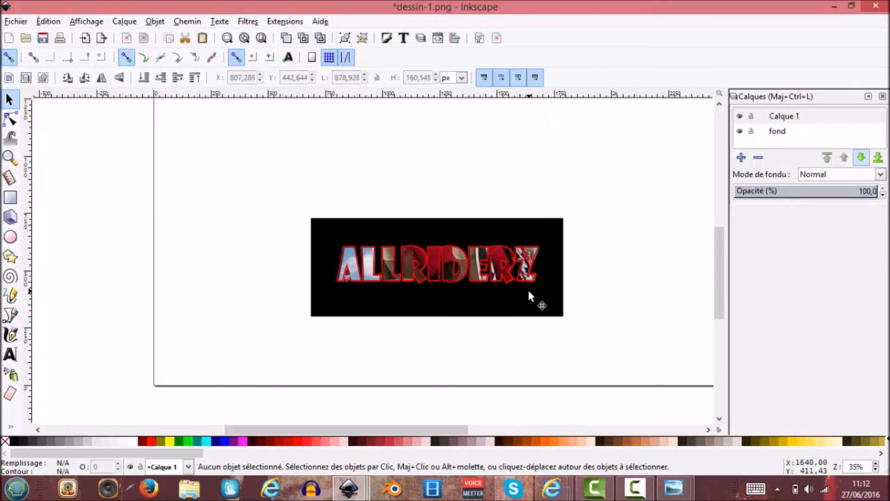
pyautogui.press('-')
pyautogui.press('-')
pyautogui.click(446, 282)
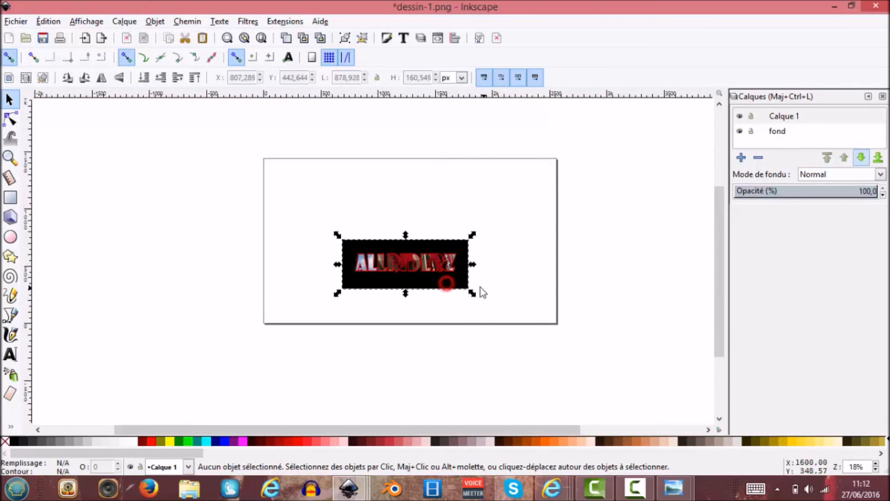
pyautogui.moveTo(473, 292); pyautogui.dragTo(560, 332)
pyautogui.moveTo(340, 238); pyautogui.dragTo(301, 179)
pyautogui.moveTo(557, 315); pyautogui.dragTo(563, 331)
pyautogui.click(421, 255)
pyautogui.click(449, 260)
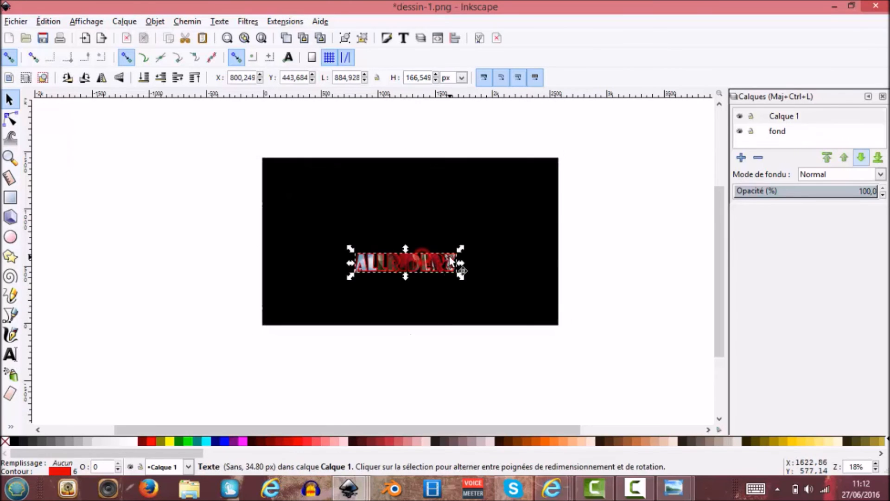
pyautogui.moveTo(461, 248); pyautogui.dragTo(571, 224)
pyautogui.moveTo(465, 243); pyautogui.dragTo(405, 246)
pyautogui.hotkey('ctrl', 'z')
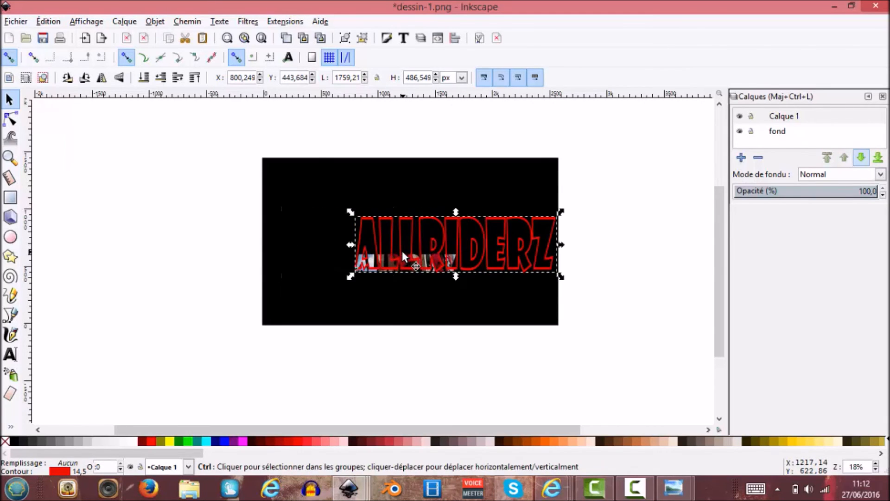
pyautogui.hotkey('ctrl', 'z')
# Enlarge the title's red outline to about 2371 × 446 px, spanning nearly the full width of the black background.
pyautogui.moveTo(349, 276); pyautogui.dragTo(256, 305)
pyautogui.moveTo(460, 254); pyautogui.dragTo(544, 224)
pyautogui.moveTo(420, 239); pyautogui.dragTo(424, 220)
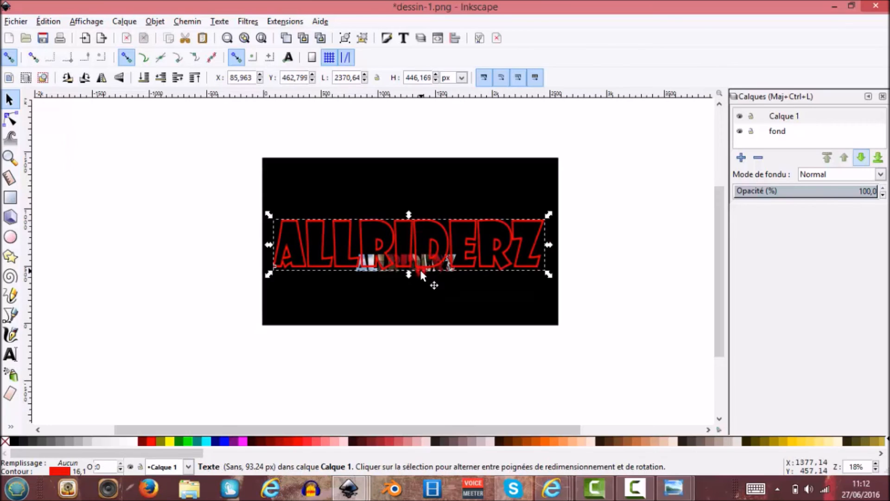
# Enlarge the title's clipped image to about 2365 × 432 px to match the red outline.
pyautogui.click(420, 268)
pyautogui.moveTo(428, 258); pyautogui.dragTo(585, 192)
pyautogui.moveTo(352, 277); pyautogui.dragTo(323, 296)
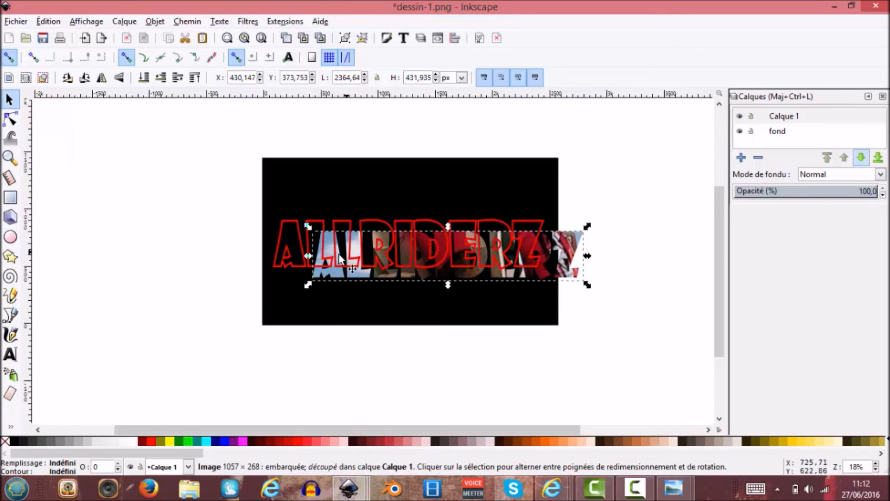
# Line up the enlarged clipped image with the red outline in the middle of the black background and deselect it.
pyautogui.moveTo(331, 253)
pyautogui.mouseDown()
pyautogui.moveTo(322, 241)
pyautogui.moveTo(334, 258)
pyautogui.mouseUp()
pyautogui.click(566, 264)
pyautogui.moveTo(567, 263); pyautogui.dragTo(526, 258)
pyautogui.click(526, 257)
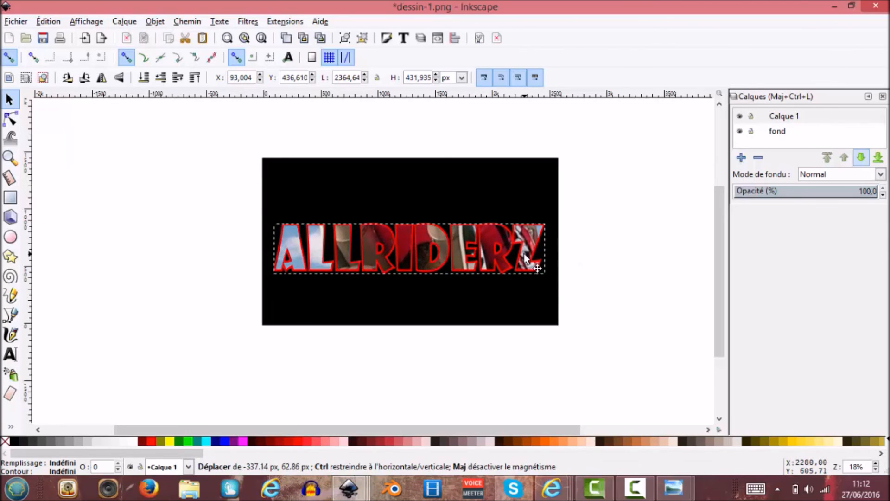
pyautogui.click(570, 259)
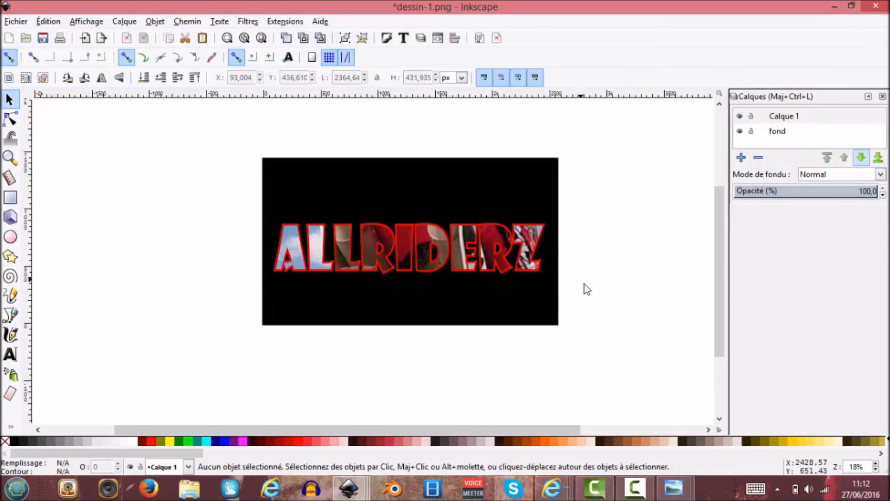
# Save the banner to the desktop as Allriderz in Cairo PNG format, replacing the existing file.
pyautogui.click(24, 22)
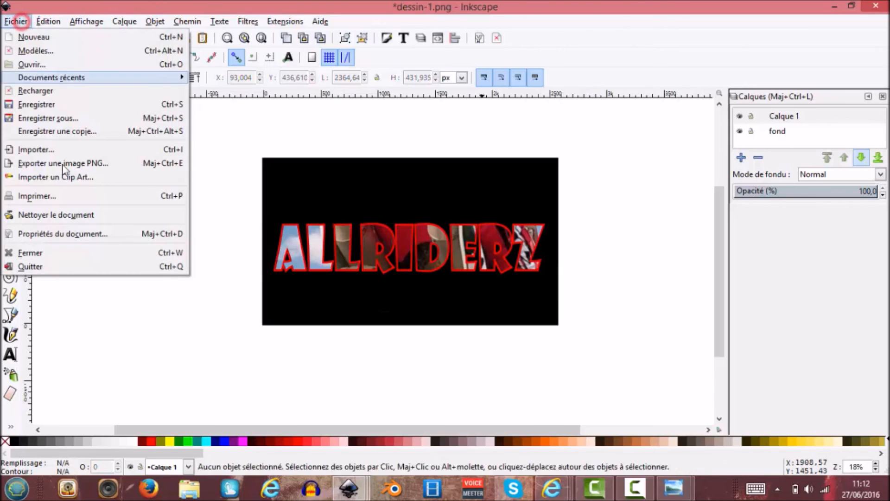
pyautogui.click(97, 122)
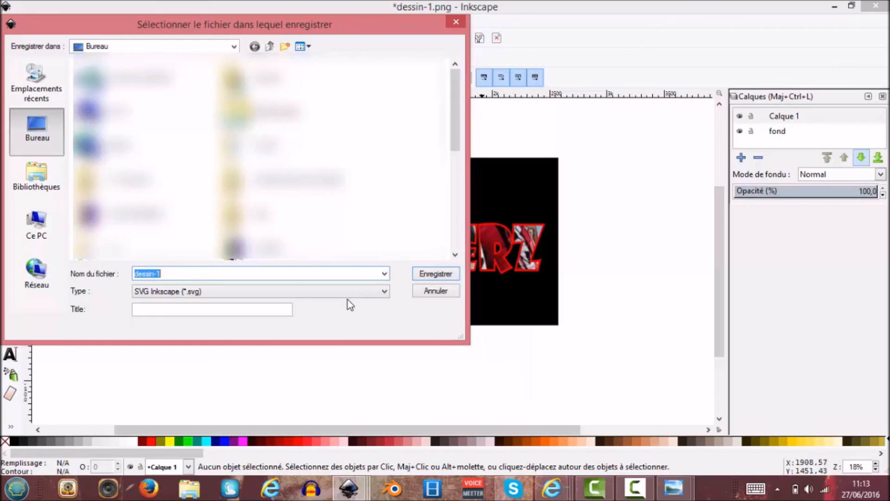
pyautogui.click(384, 292)
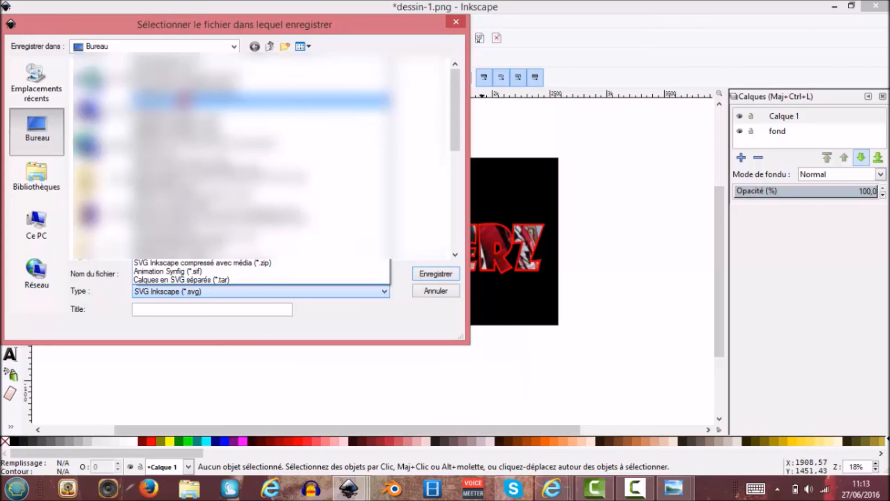
pyautogui.click(184, 100)
pyautogui.click(180, 274)
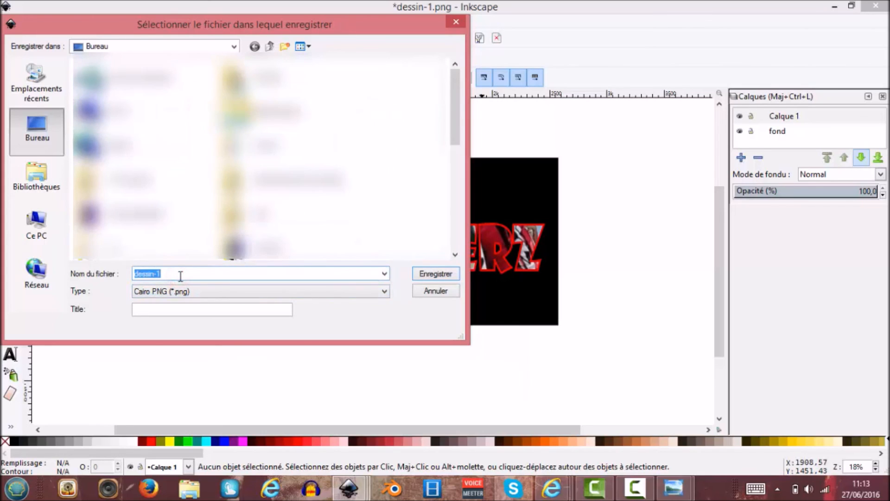
pyautogui.write('Allriderz')
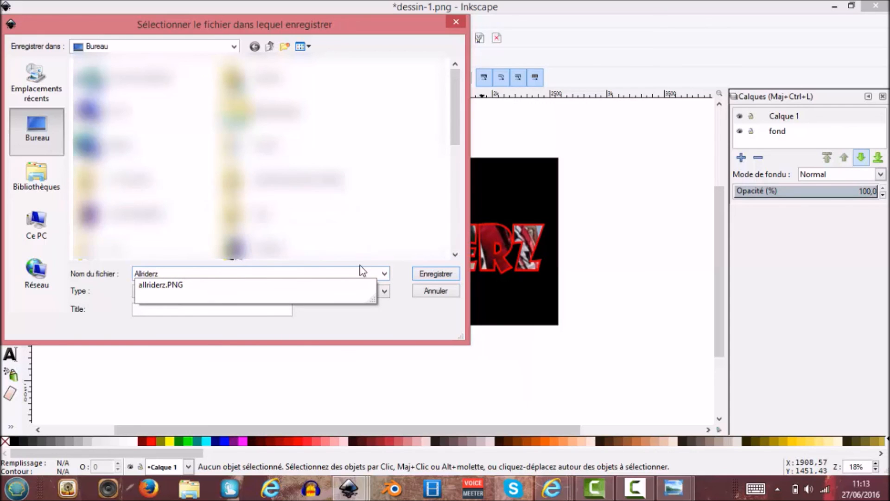
pyautogui.click(435, 276)
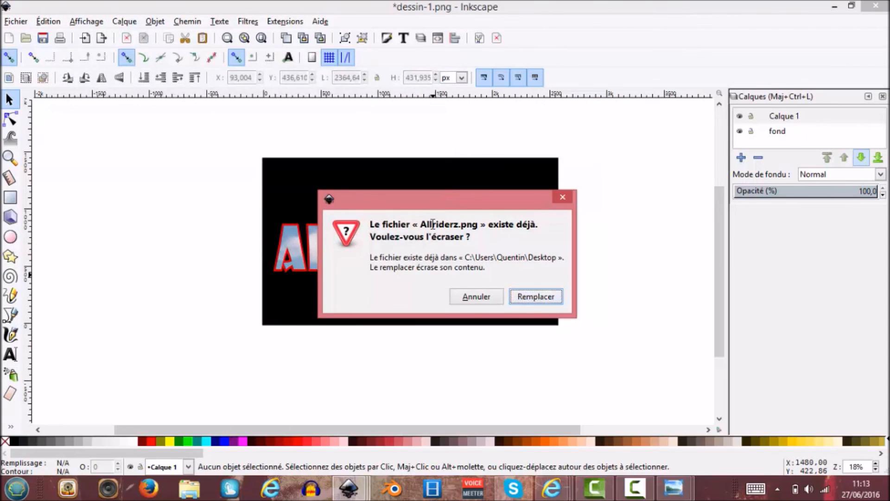
pyautogui.click(538, 298)
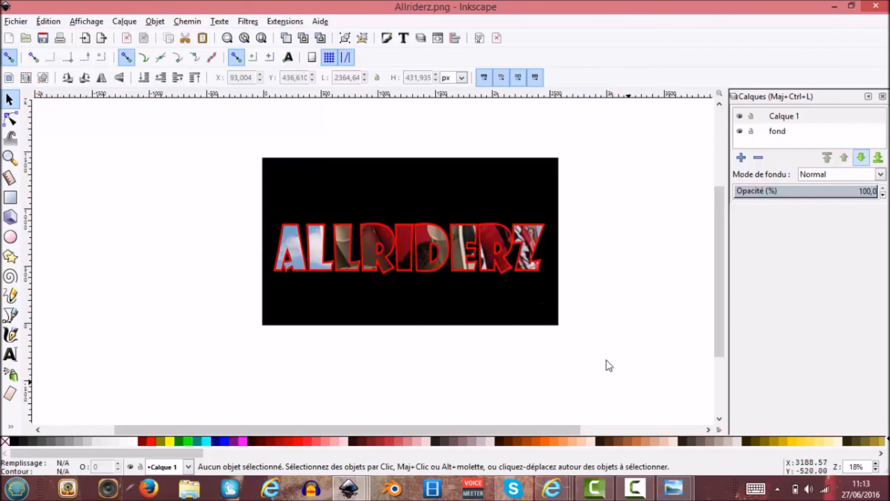
pyautogui.press('+')
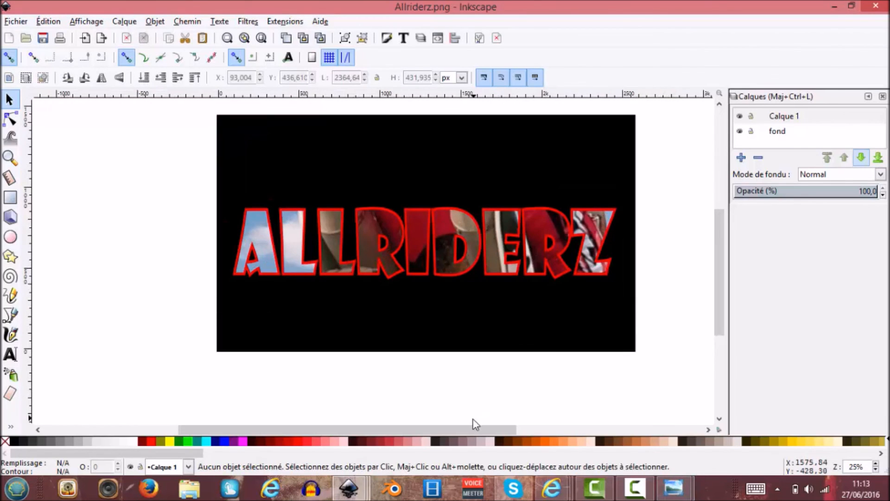
pyautogui.moveTo(473, 429); pyautogui.dragTo(487, 430)
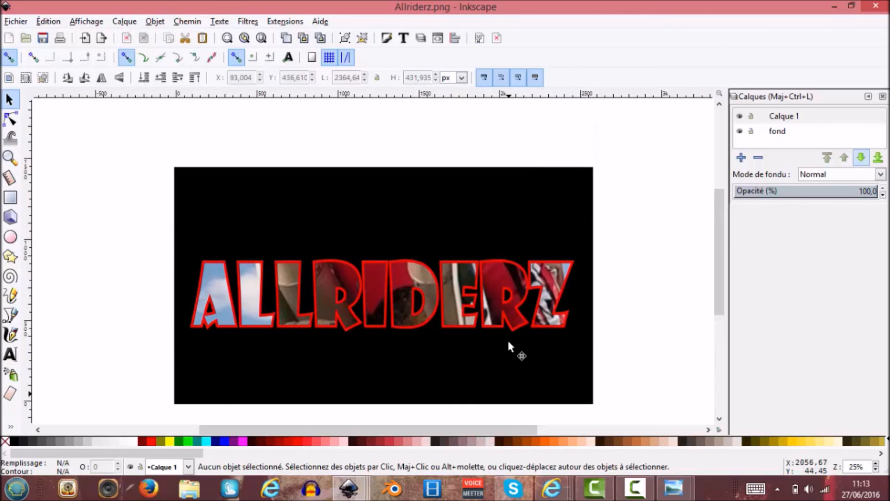
pyautogui.press('-')
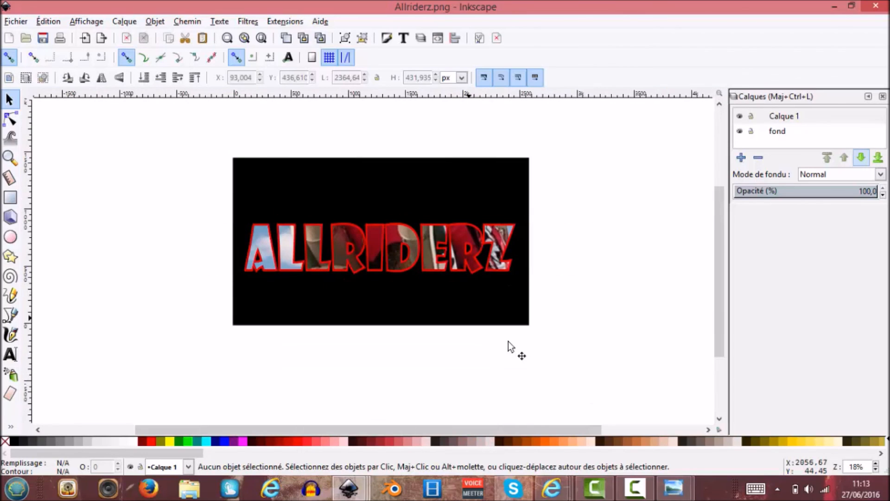
pyautogui.press('+')
pyautogui.press('+')
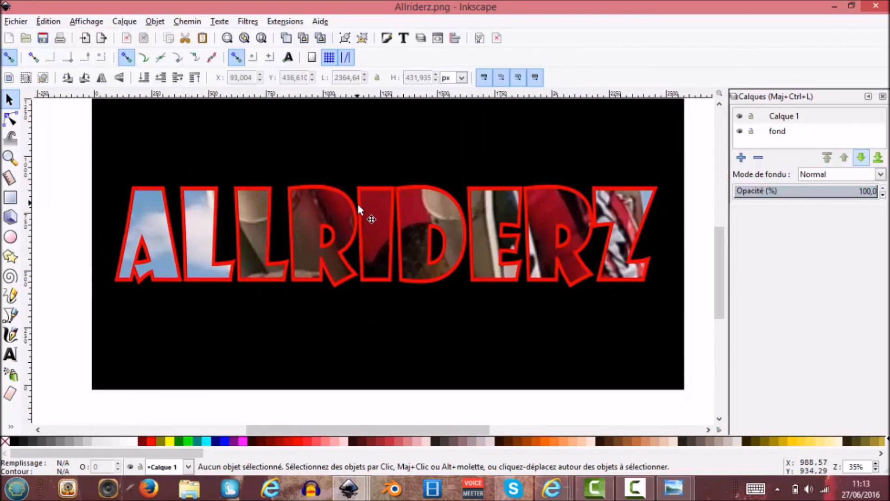
pyautogui.scroll(3, 358, 205)
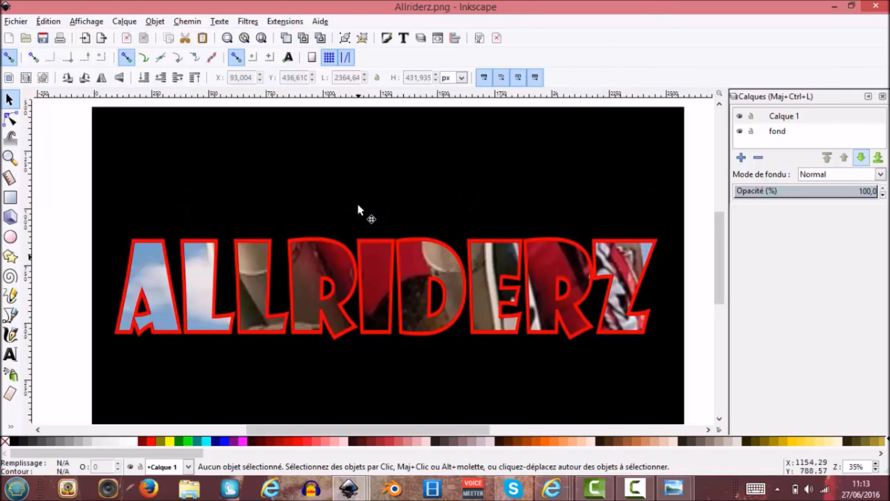